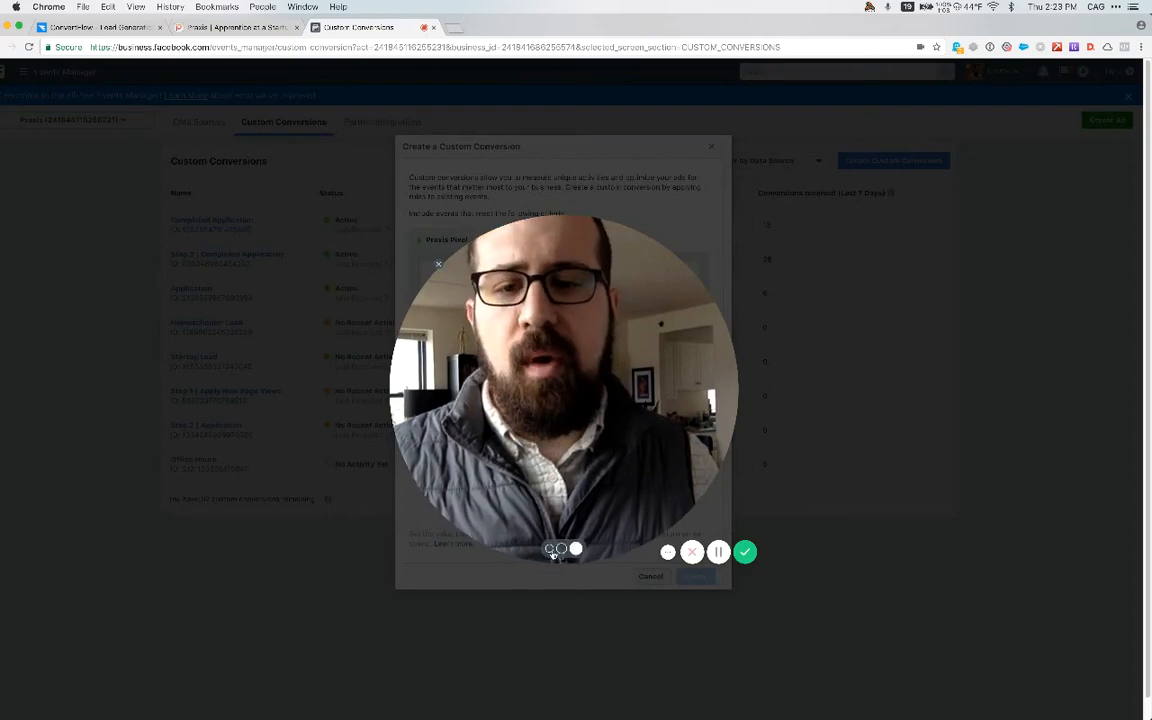
# Step: Browse the Website Event list, leave it on All URL Traffic, and cancel the custom conversion
pyautogui.click(551, 550)
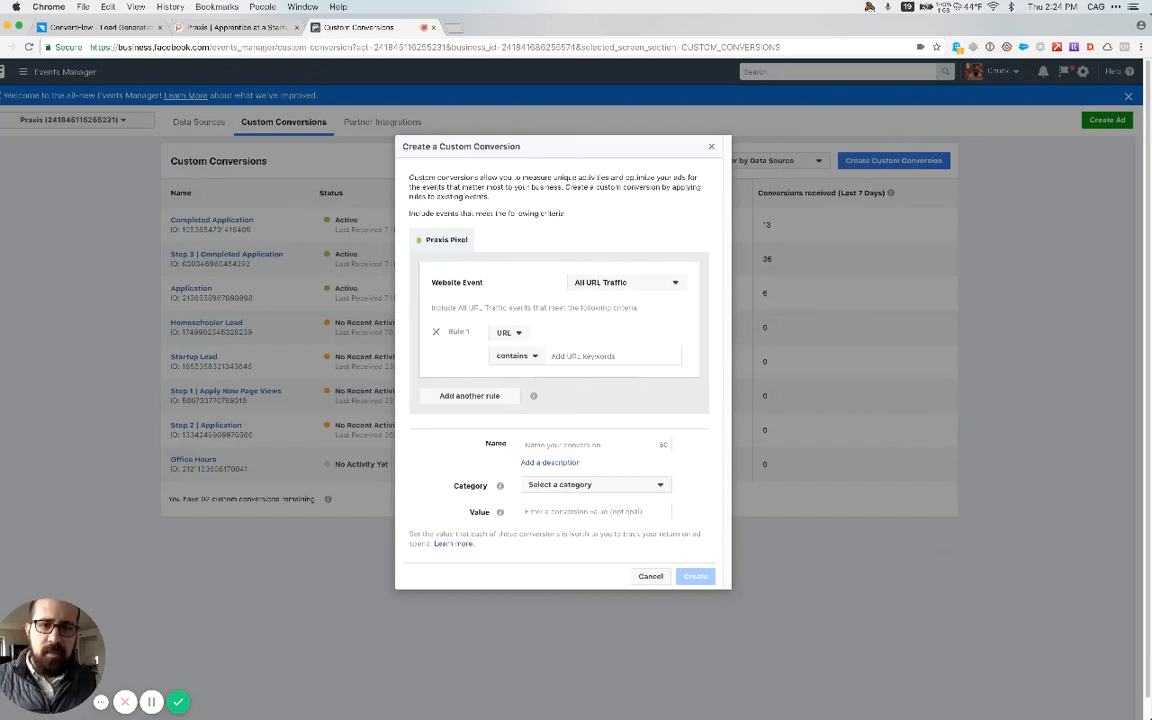
pyautogui.click(625, 282)
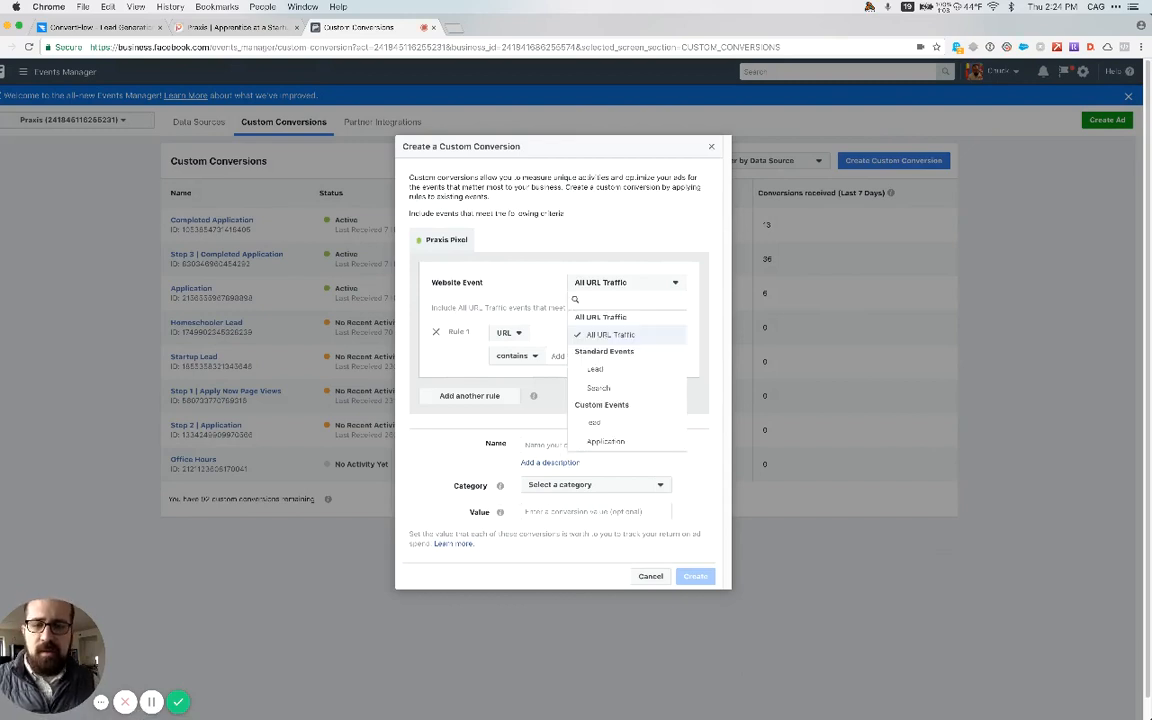
pyautogui.click(625, 282)
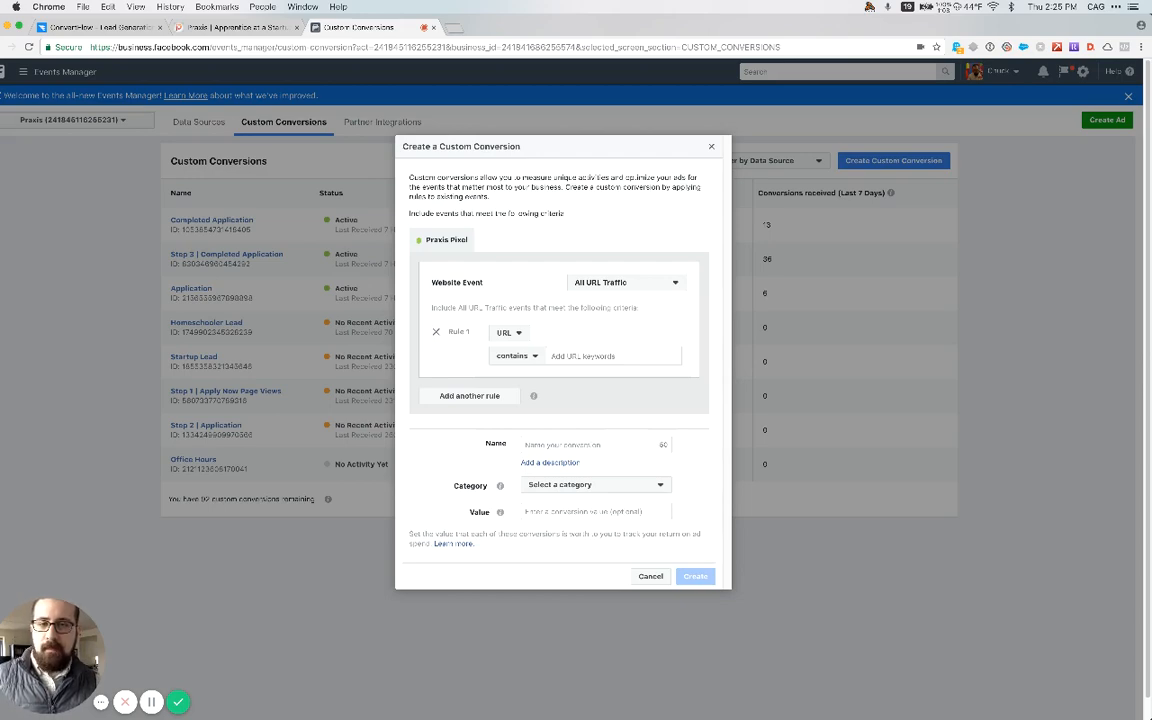
pyautogui.click(711, 147)
# Step: In ConvertFlow, open the discoverpraxis site's CTAs, go to page 3, and view Career Journey - Bottom left
pyautogui.click(101, 28)
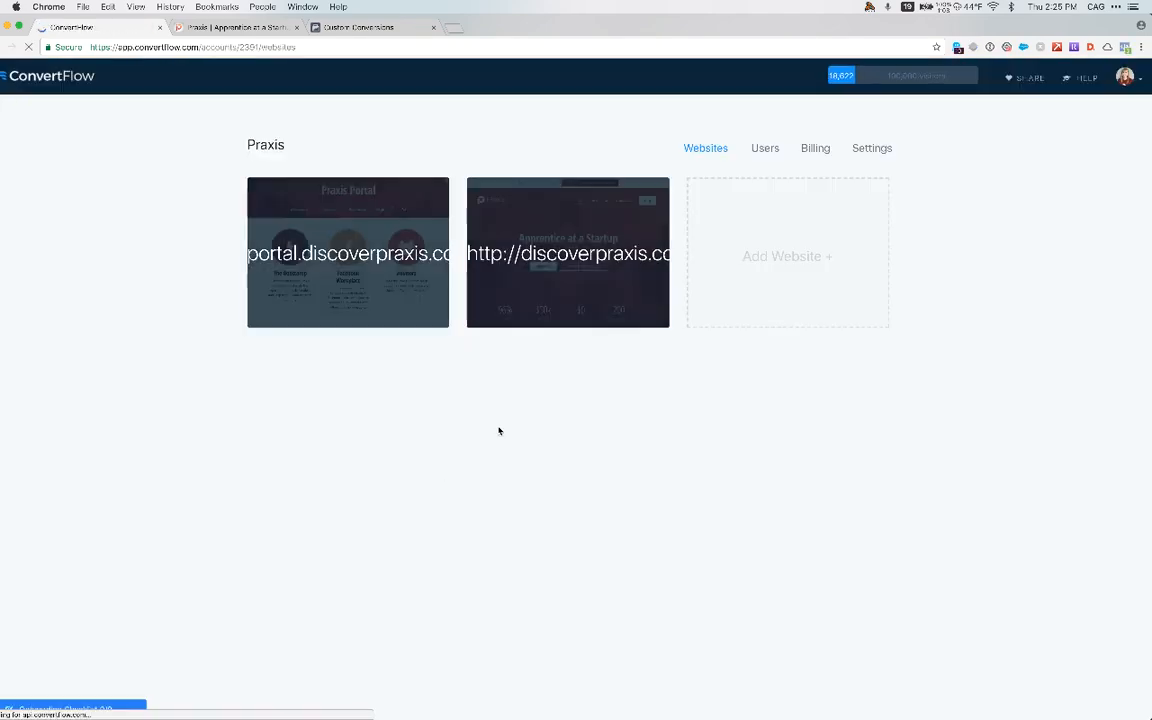
pyautogui.click(533, 285)
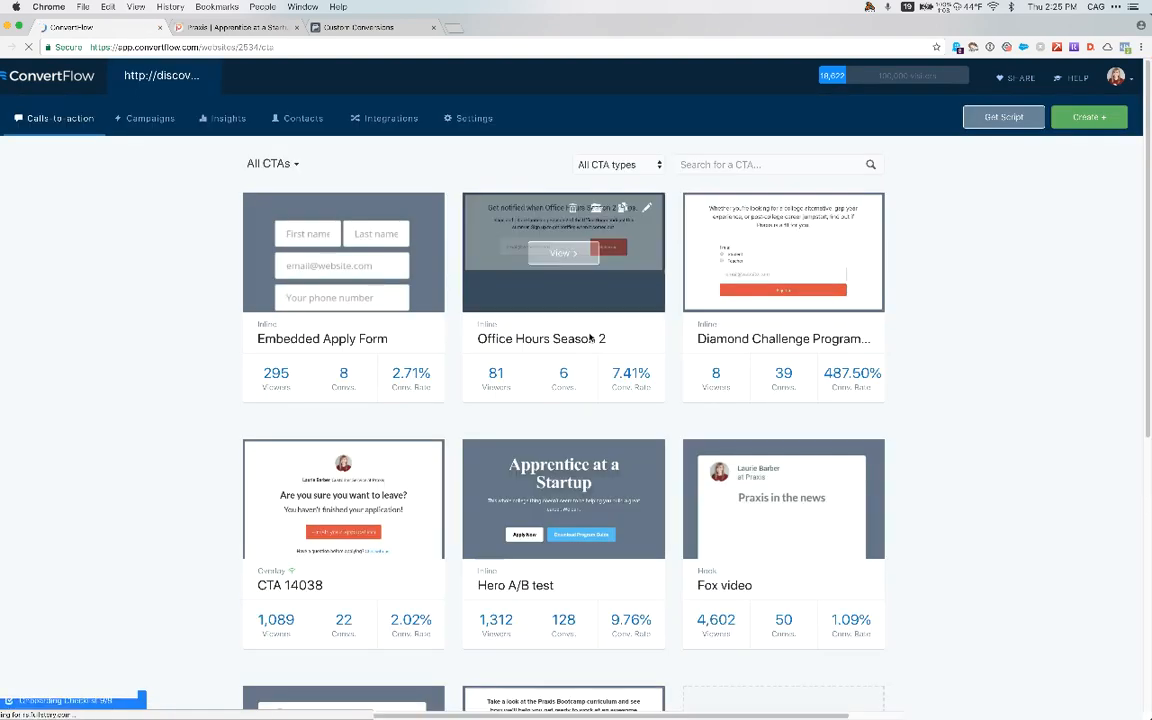
pyautogui.moveTo(438, 473); pyautogui.dragTo(57, 645)
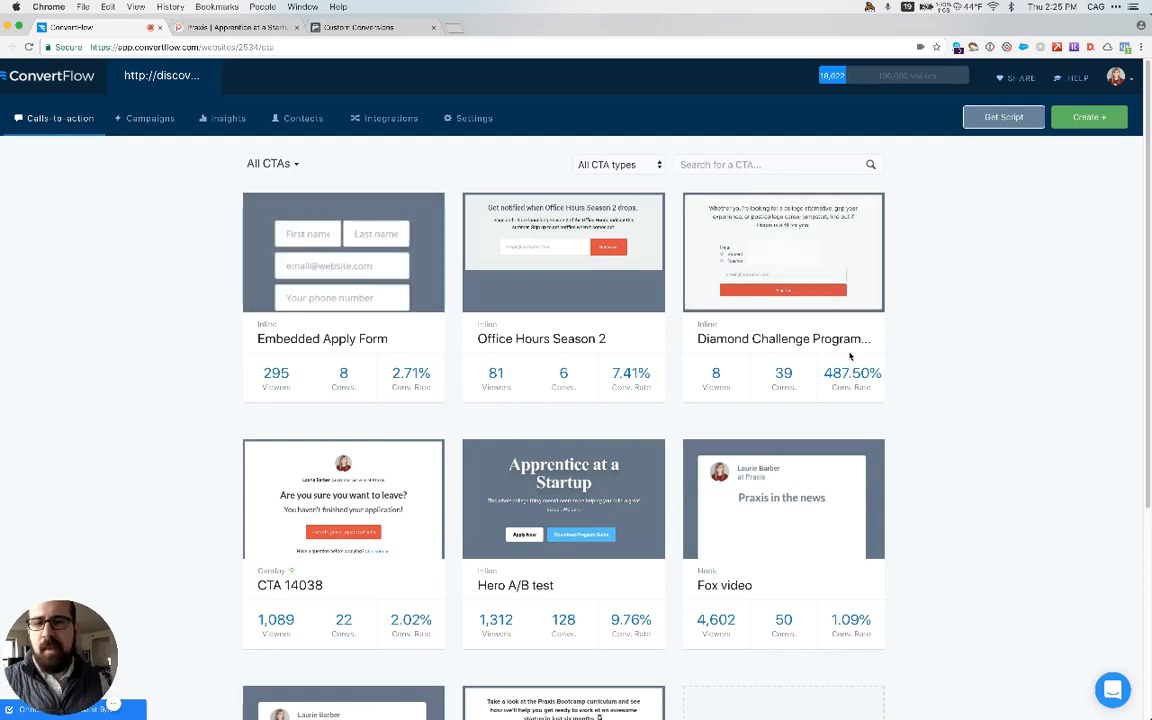
pyautogui.scroll(-3, 949, 444)
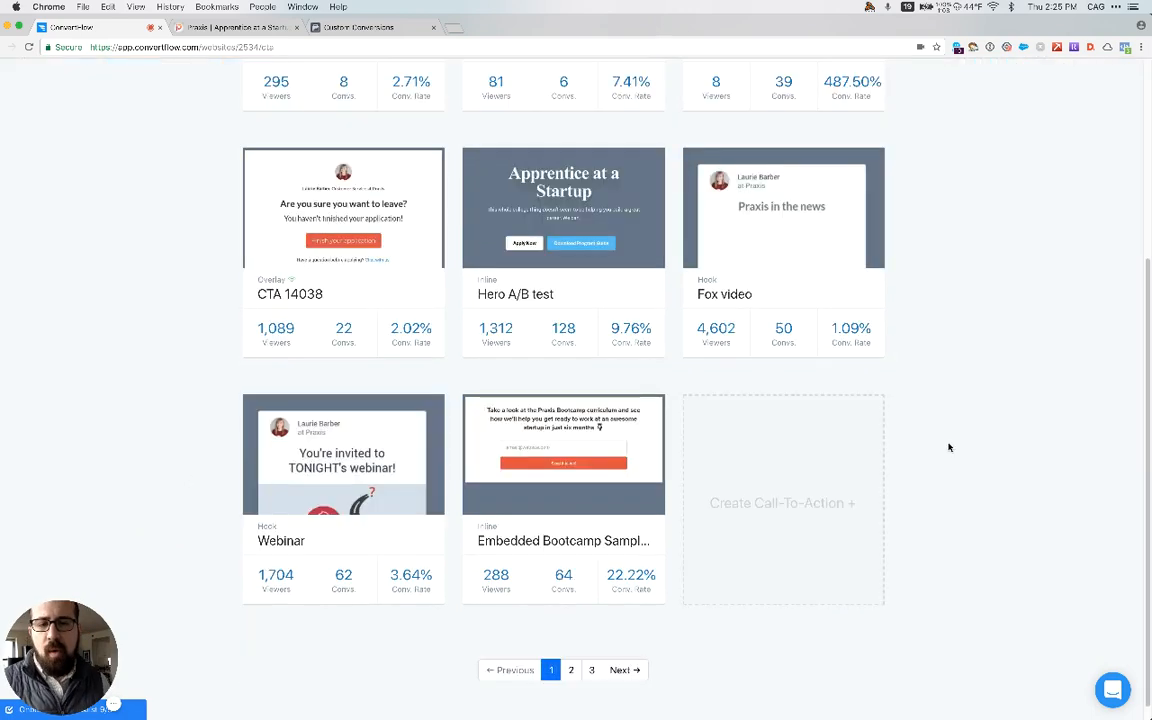
pyautogui.click(594, 671)
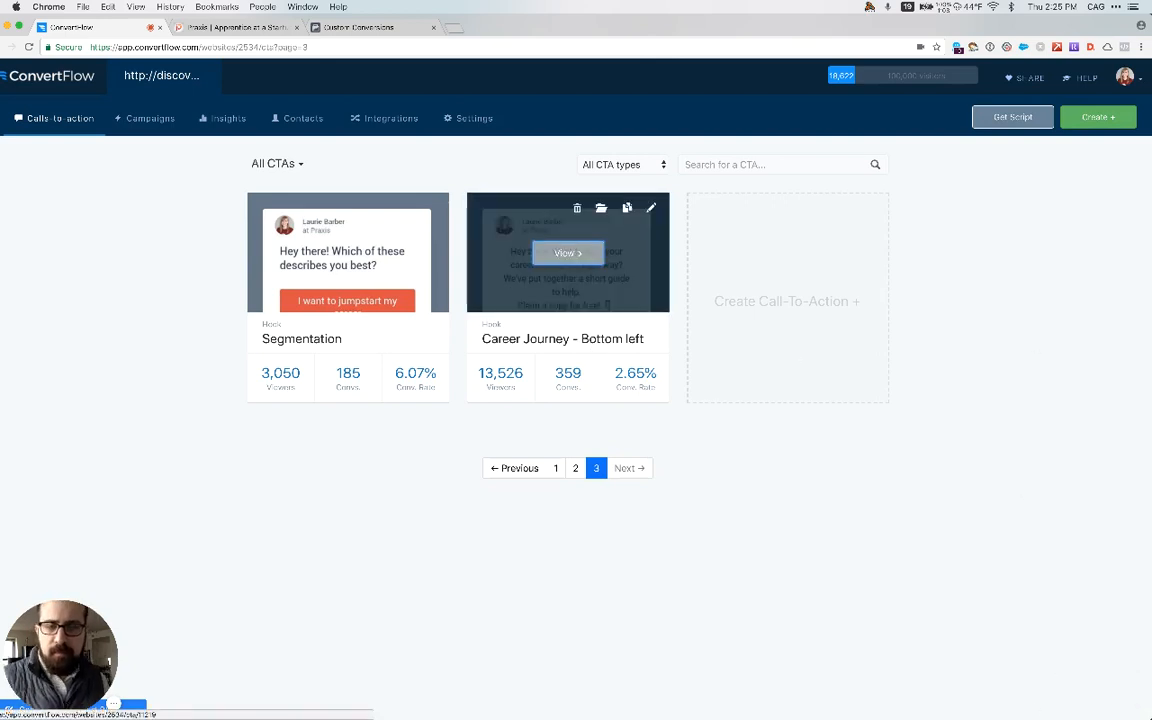
pyautogui.click(567, 253)
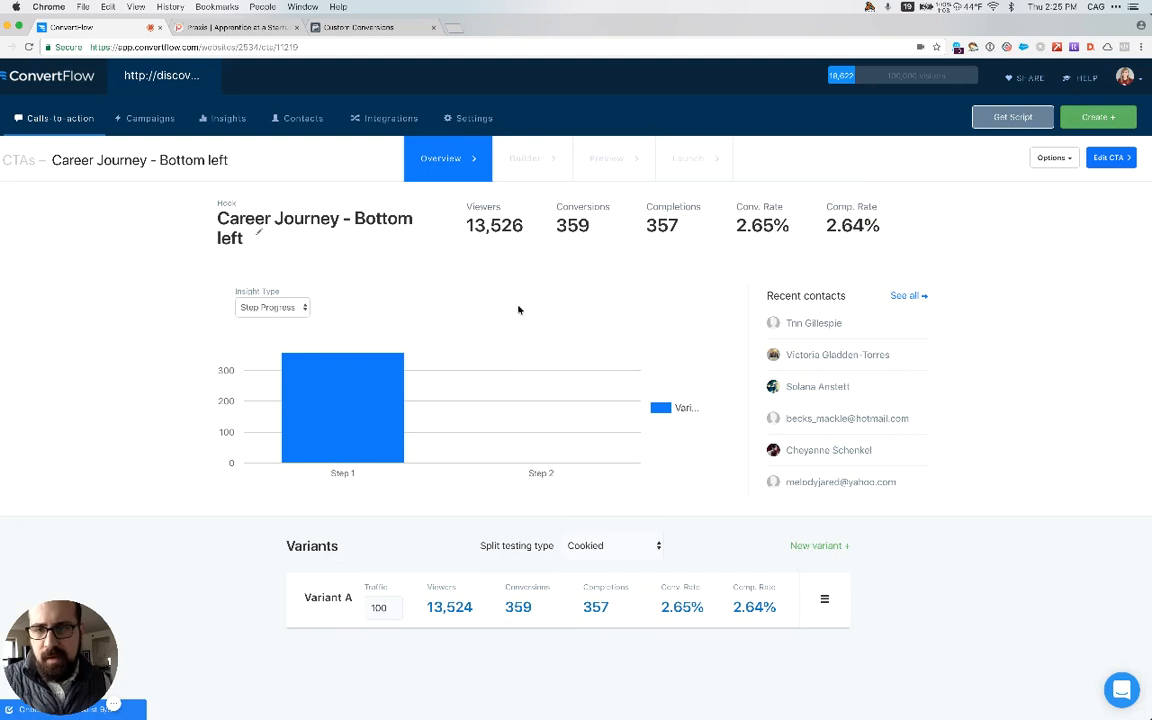
# Step: In the builder, view the email form's Confirmation completion script fbq('track','Lead'), then go to the Praxis tab
pyautogui.click(525, 158)
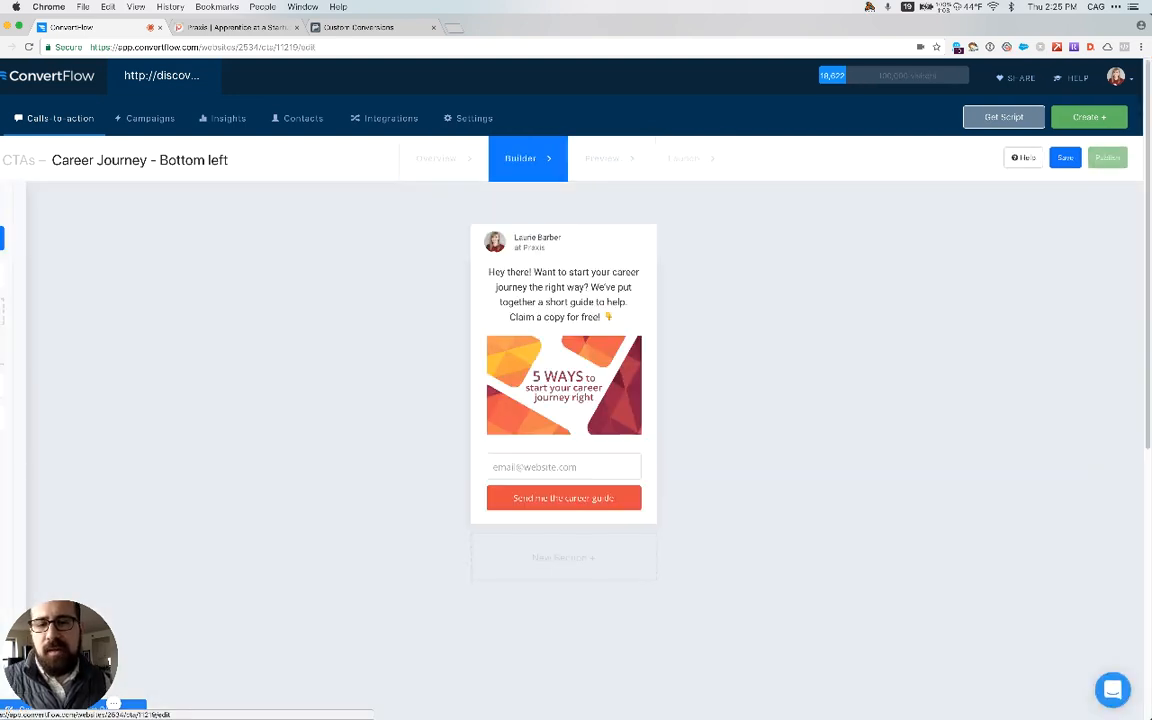
pyautogui.click(566, 483)
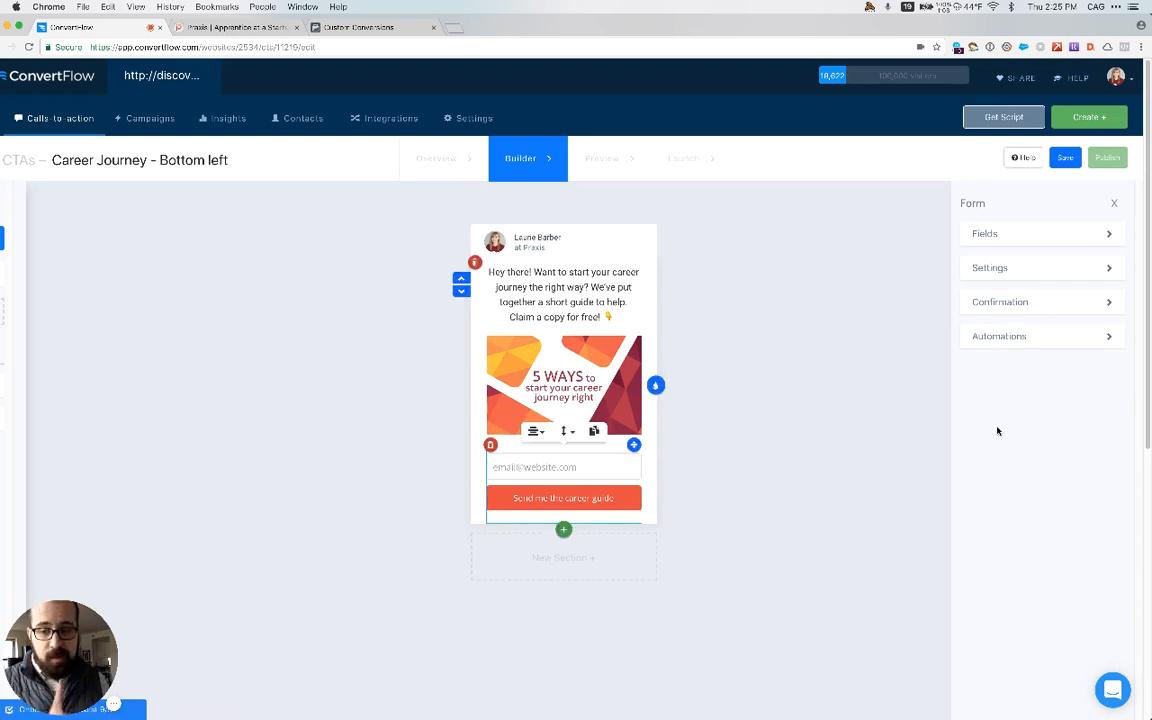
pyautogui.click(1044, 304)
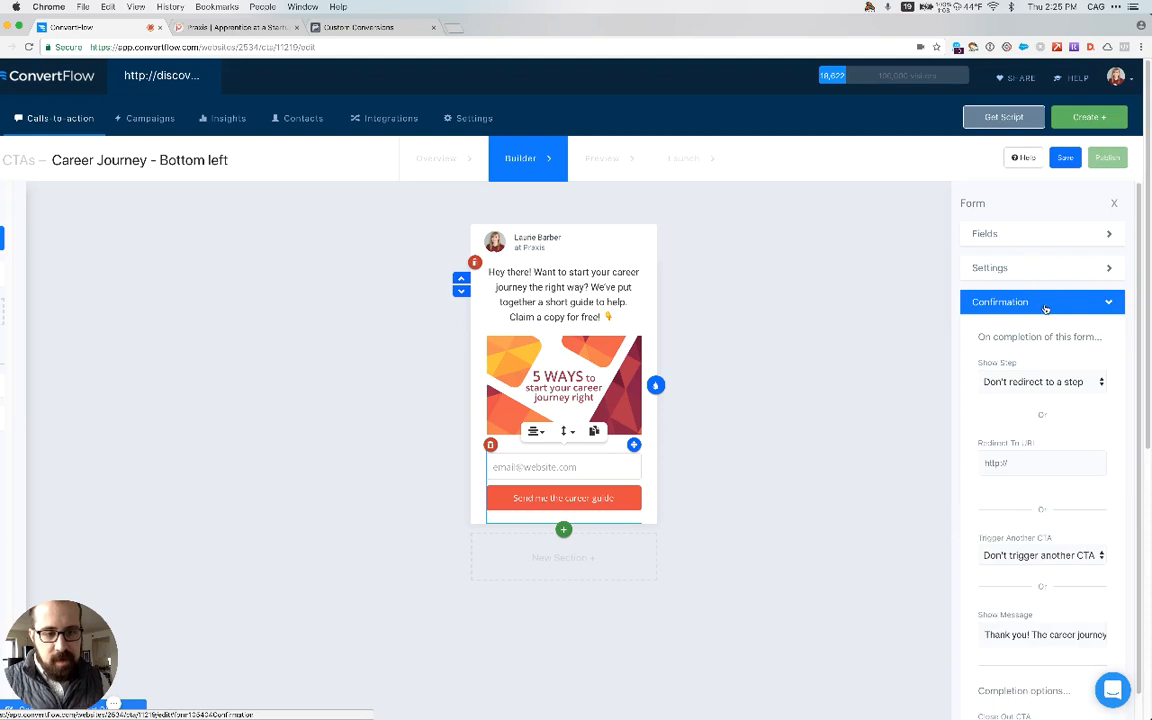
pyautogui.scroll(-4, 1035, 460)
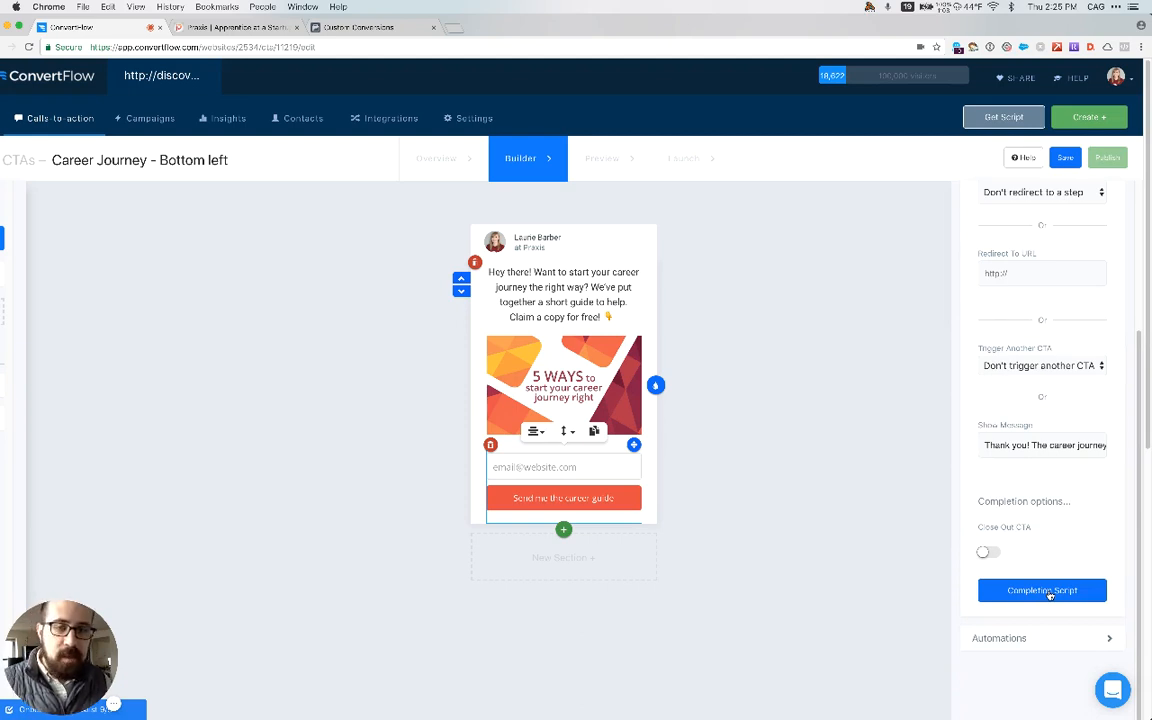
pyautogui.click(1049, 592)
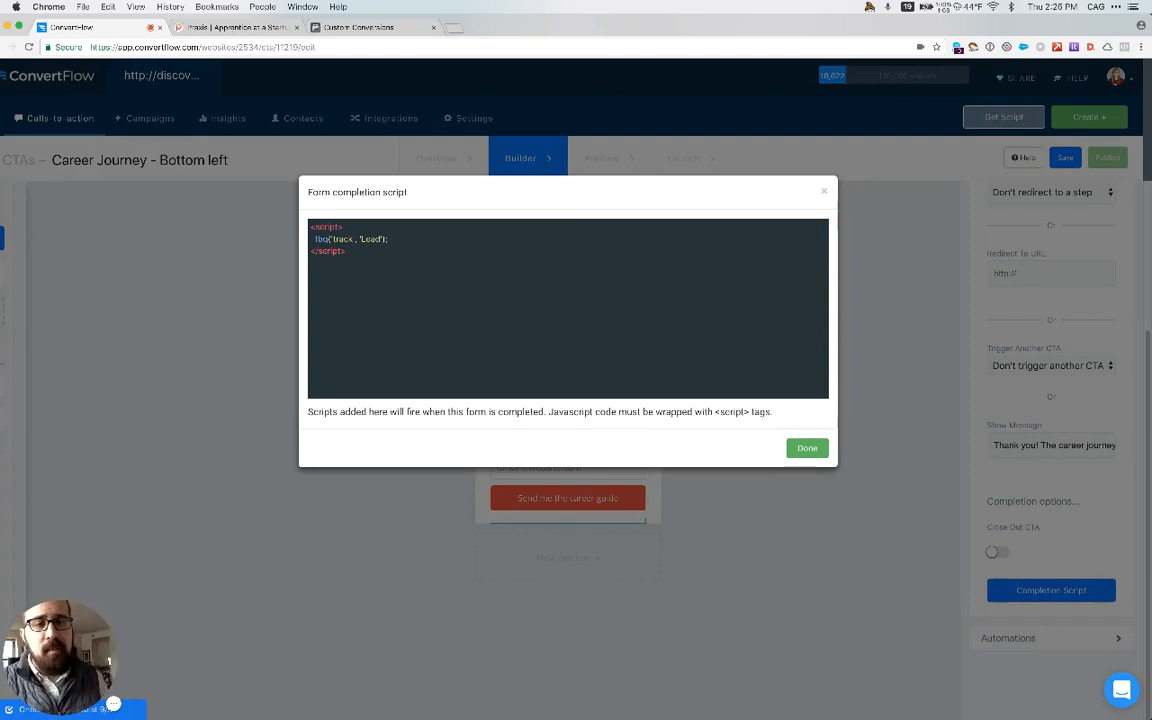
pyautogui.click(237, 27)
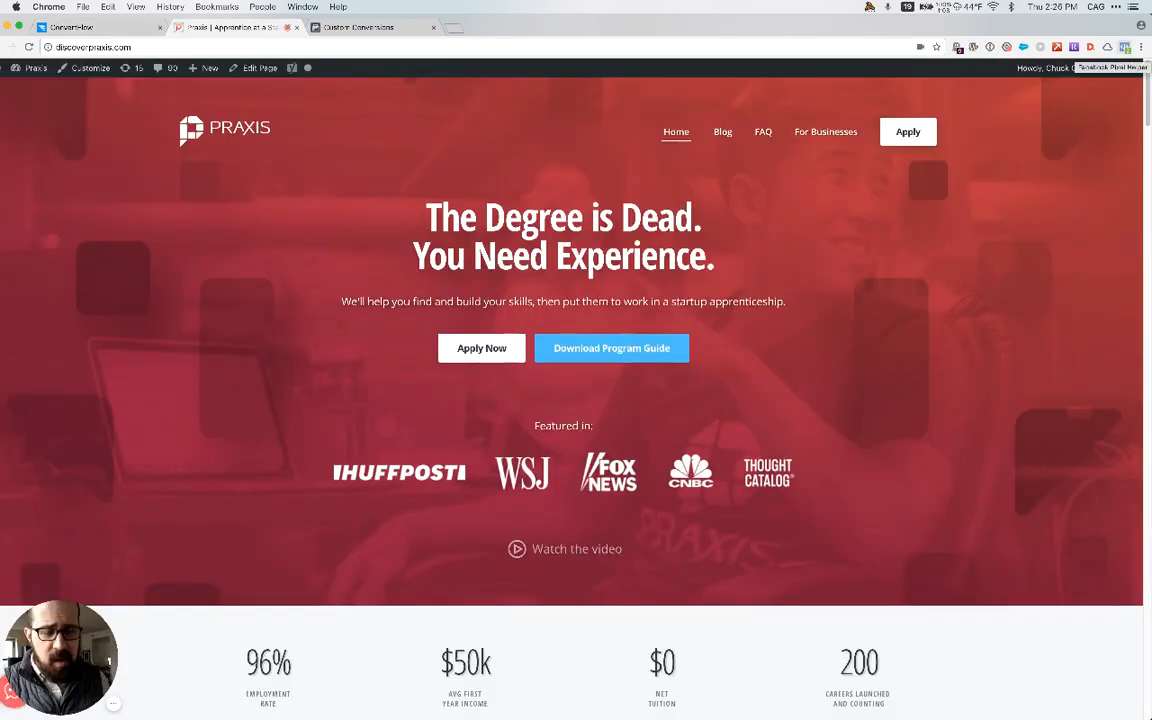
# Step: Use Facebook Pixel Helper to confirm discoverpraxis.com has one pixel firing a PageView event
pyautogui.click(1124, 47)
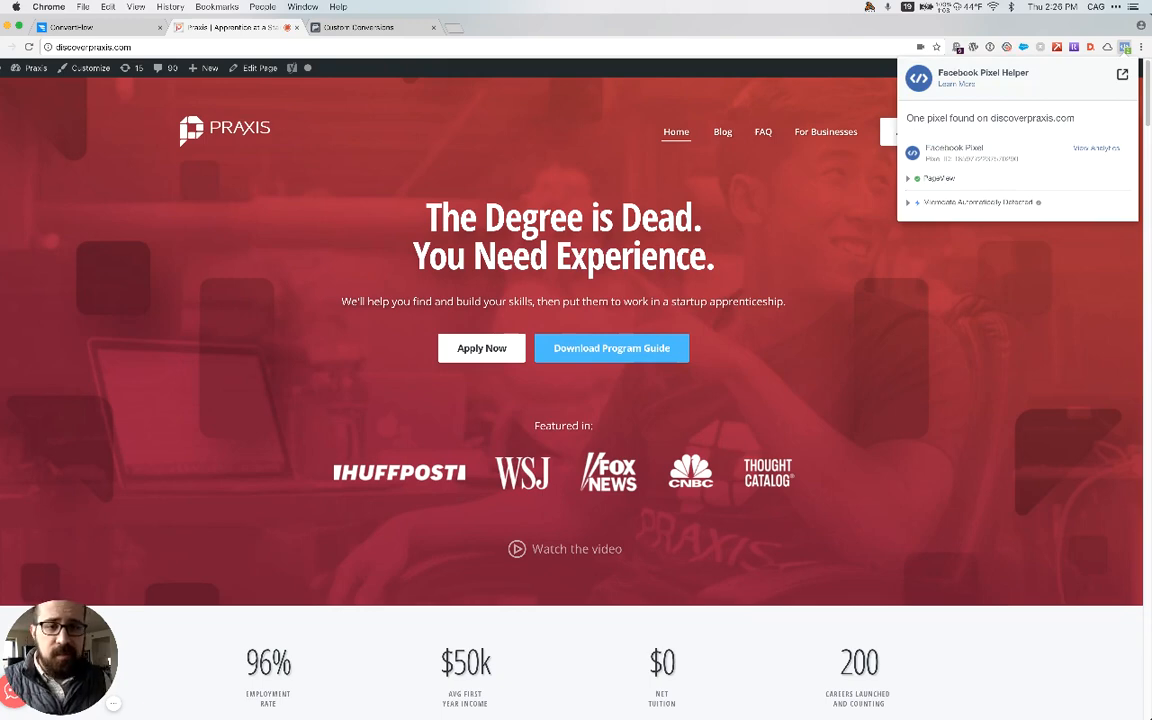
pyautogui.click(909, 179)
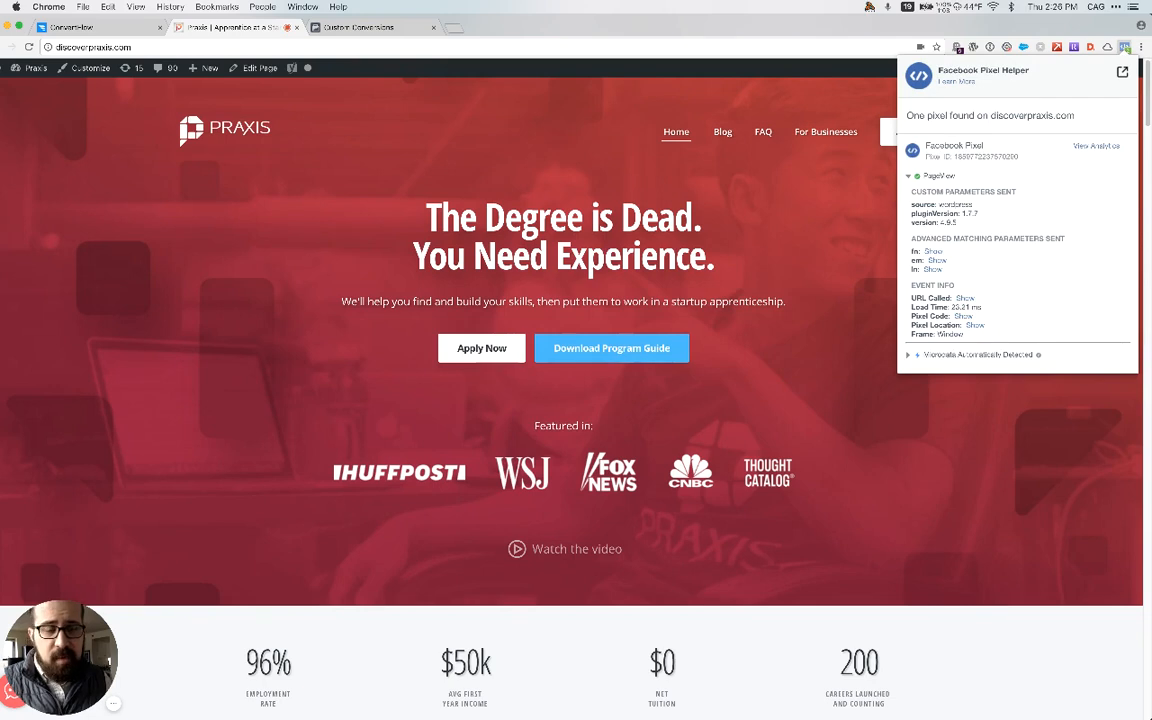
pyautogui.click(909, 177)
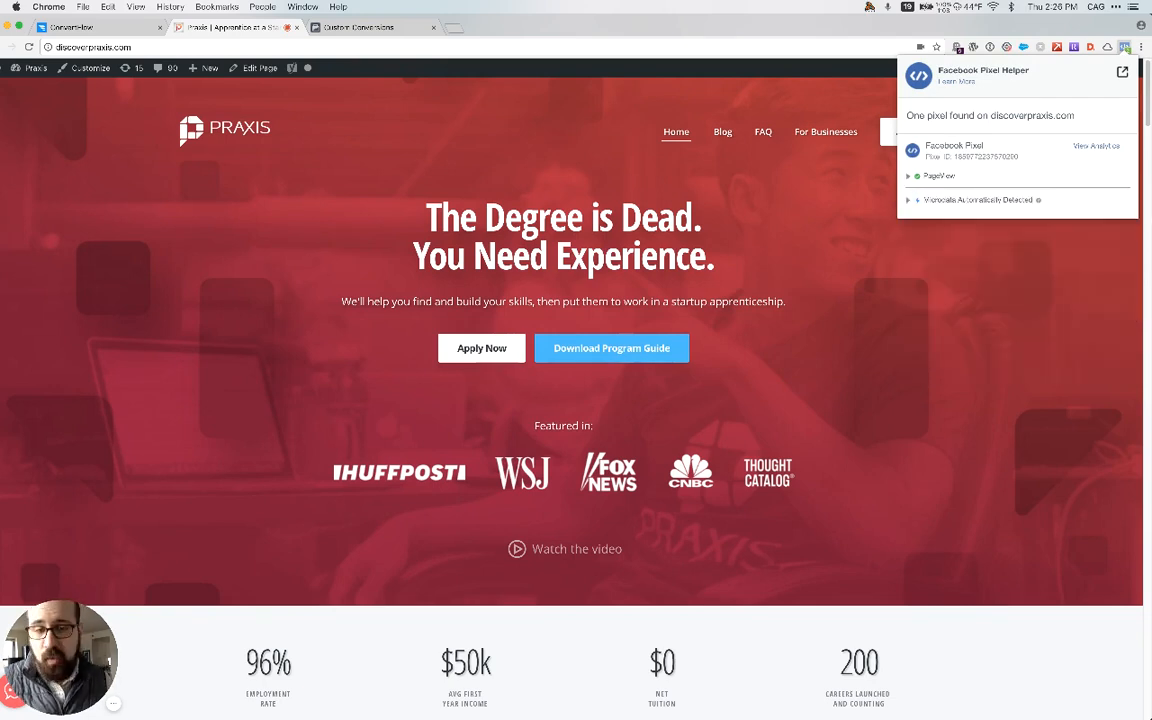
pyautogui.scroll(-20, 1011, 453)
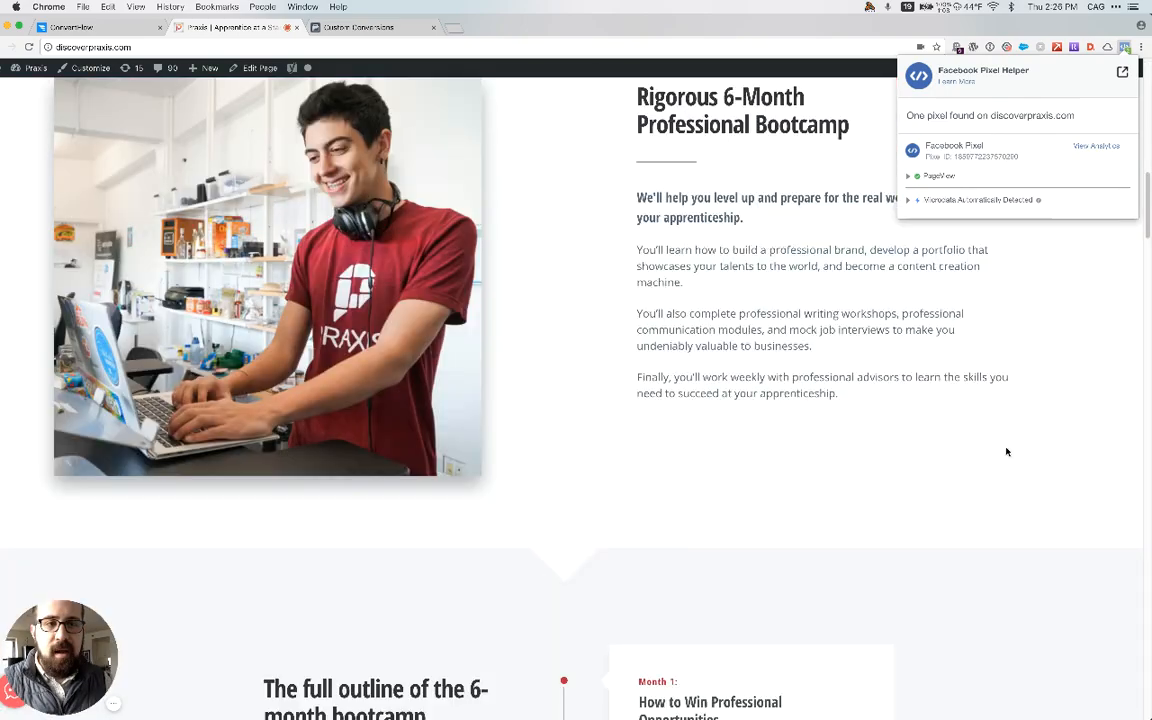
pyautogui.scroll(-20, 979, 441)
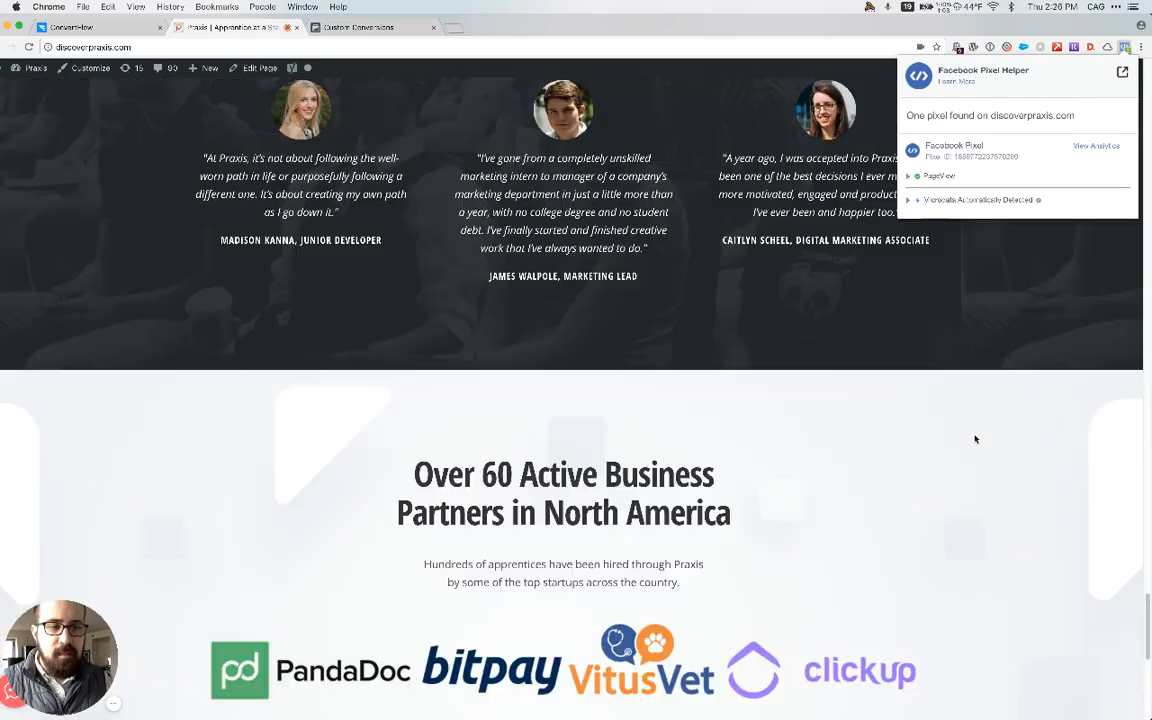
pyautogui.scroll(20, 969, 436)
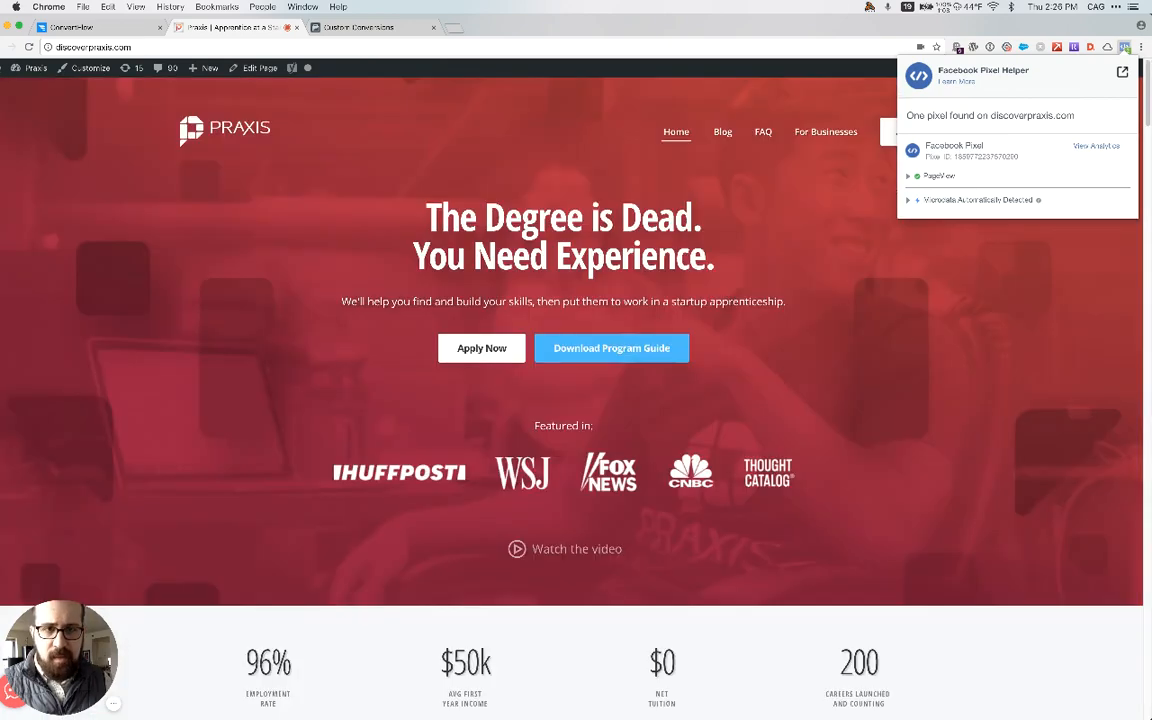
pyautogui.click(722, 132)
# Step: Reset ConvertFlow visitor tracking from the site's ConvertFlow panel on the Praxis page
pyautogui.click(722, 132)
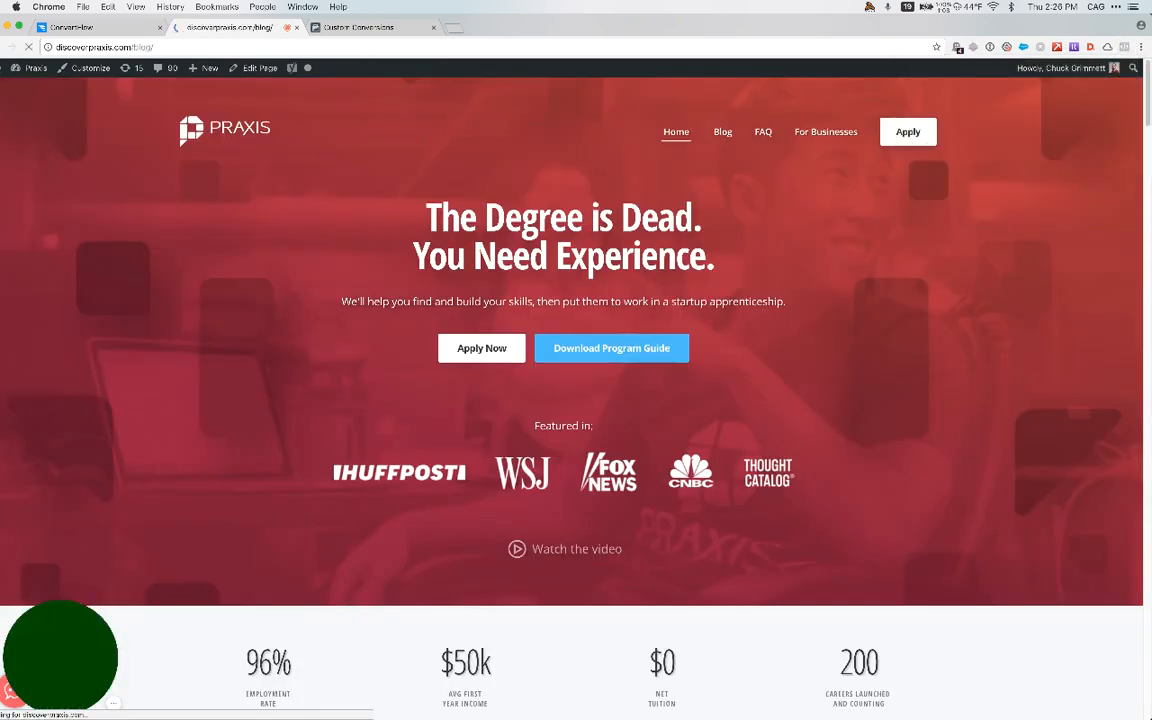
pyautogui.scroll(-5, 609, 356)
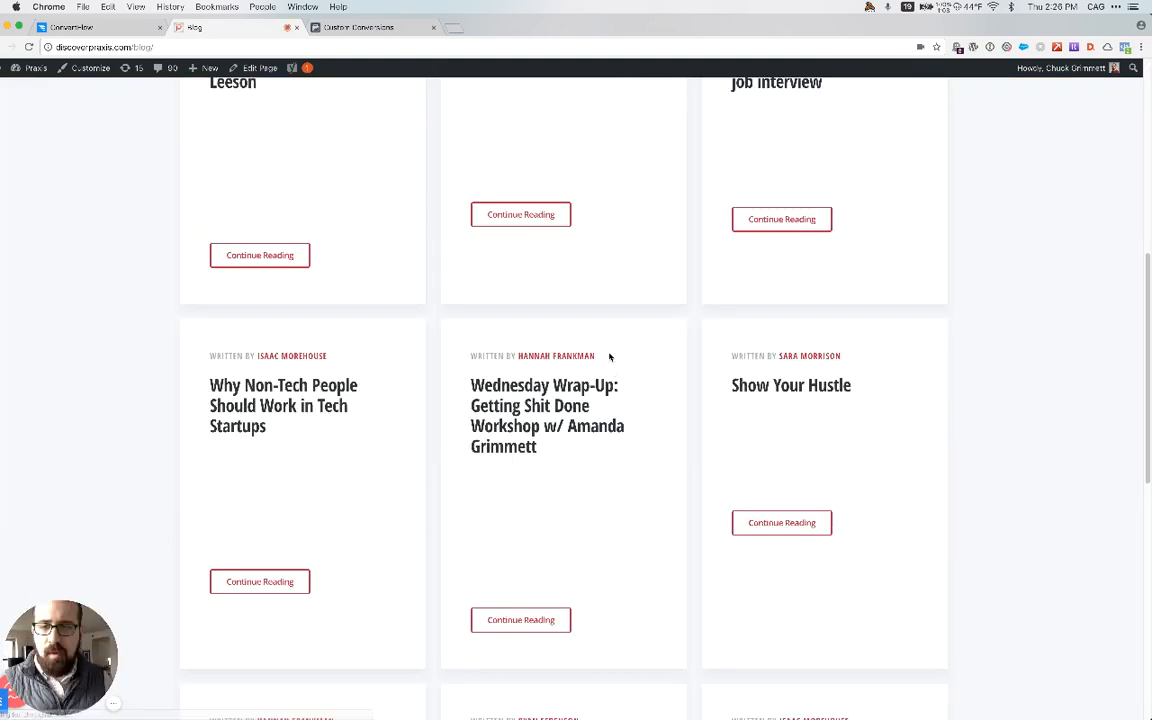
pyautogui.scroll(-10, 609, 356)
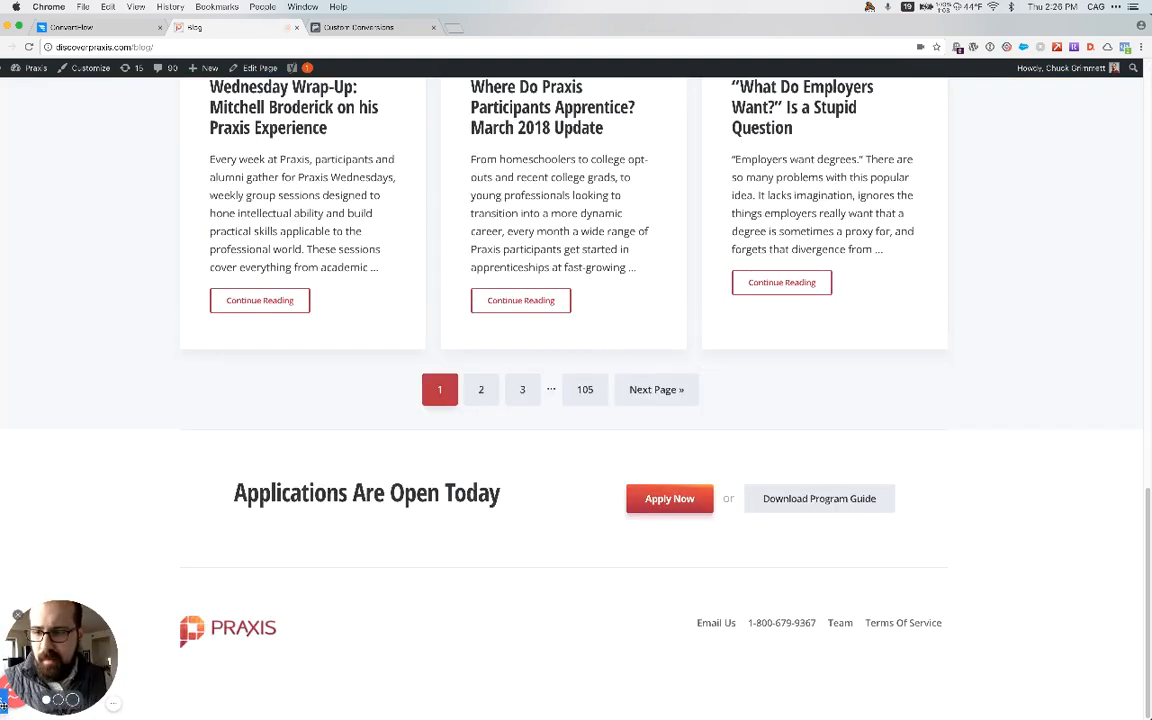
pyautogui.click(4, 704)
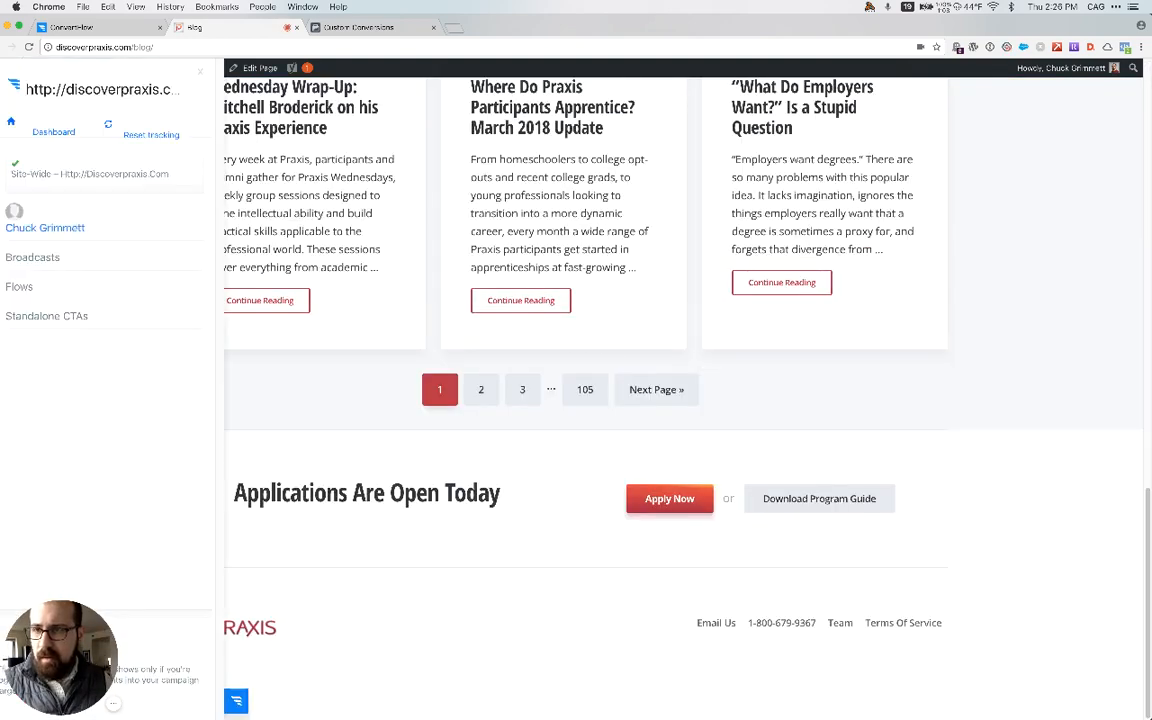
pyautogui.click(151, 135)
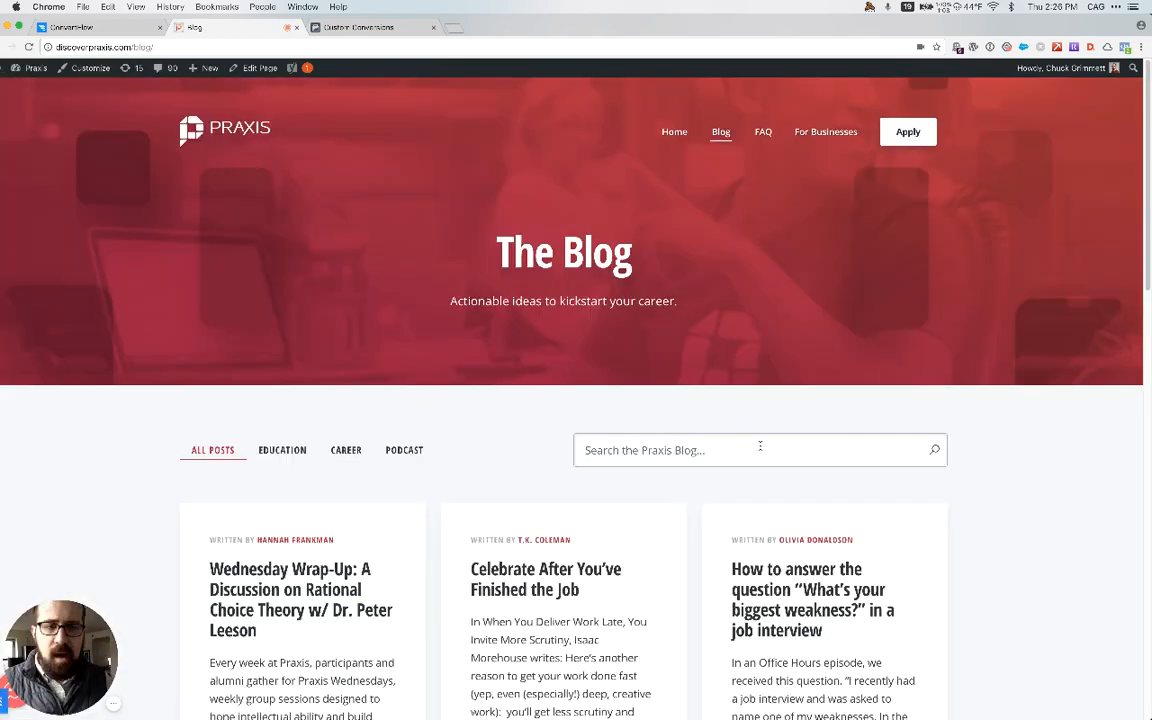
# Step: Reload the Praxis homepage and scroll to the Applications section until the career-guide card appears
pyautogui.scroll(12, 761, 446)
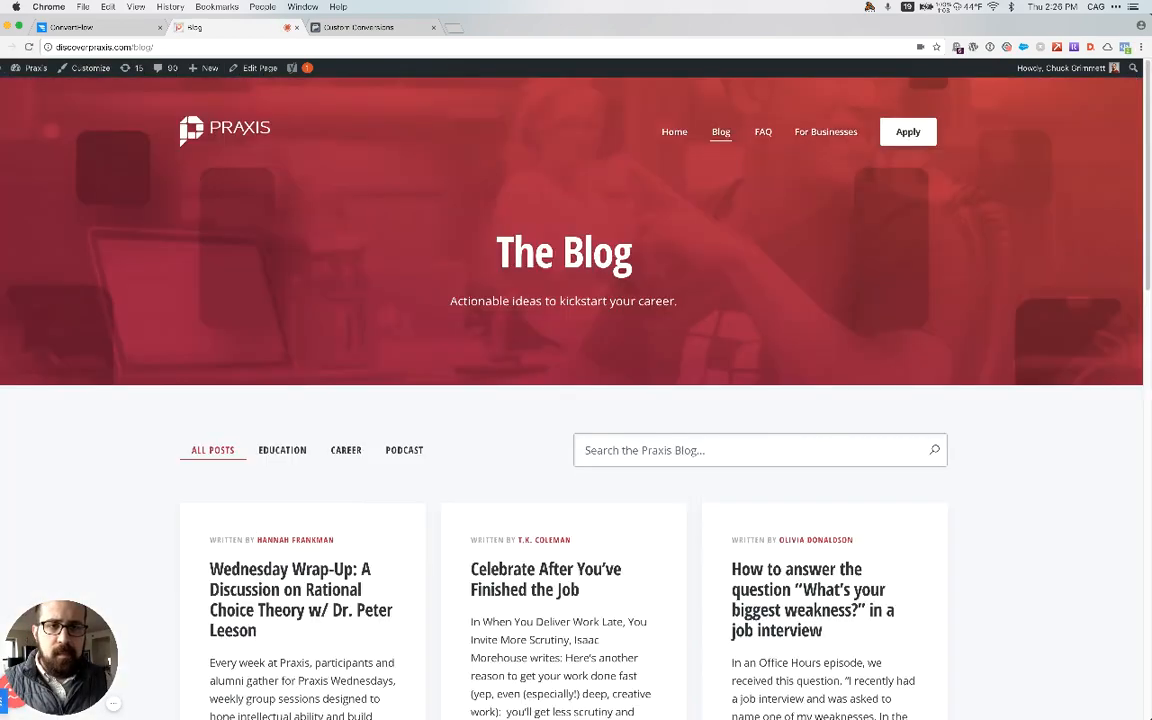
pyautogui.press('super+r')
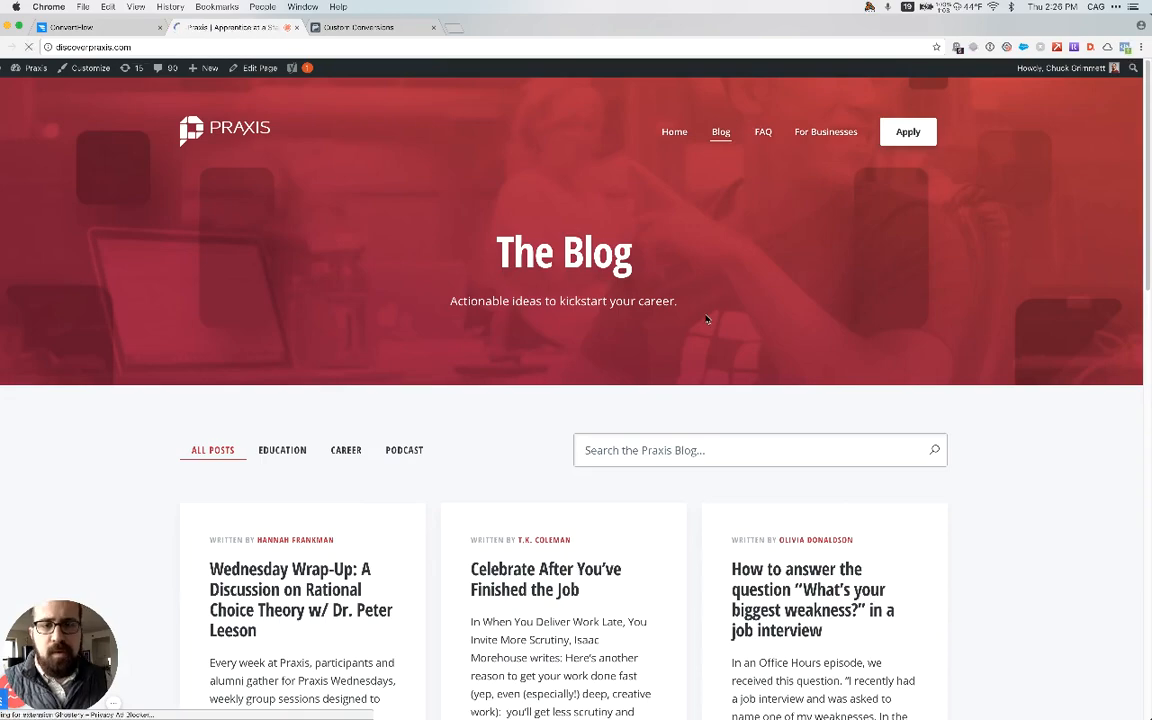
pyautogui.scroll(-5, 707, 319)
pyautogui.scroll(-15, 706, 319)
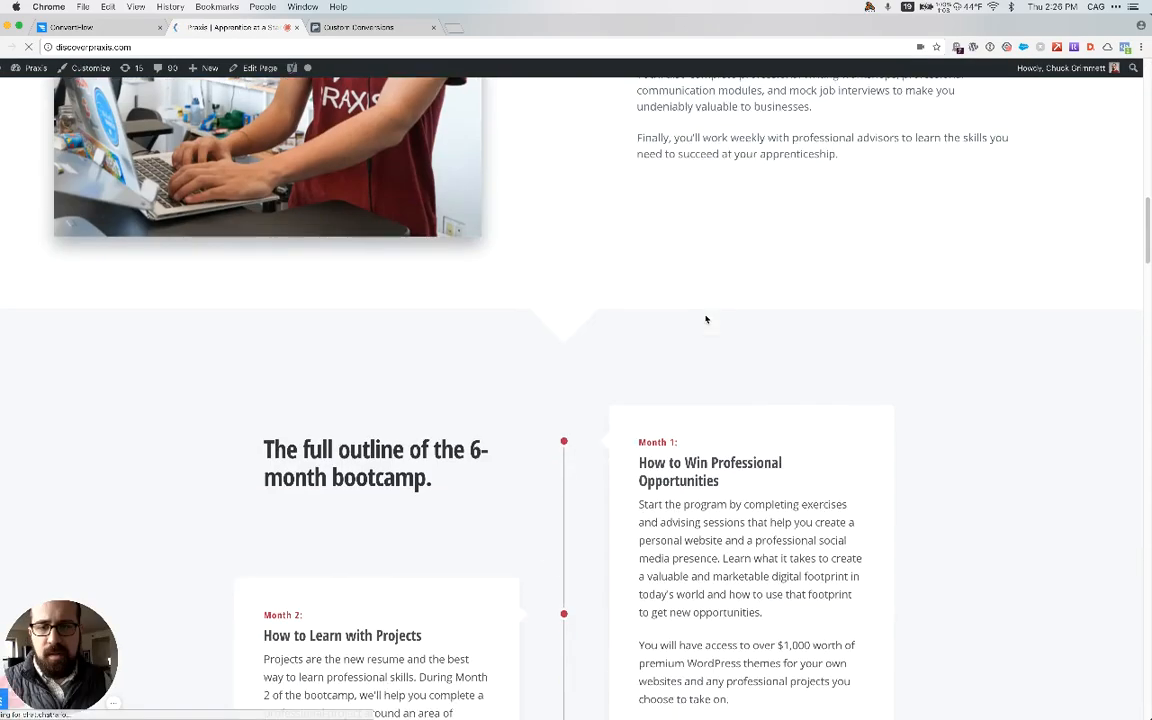
pyautogui.scroll(-15, 706, 319)
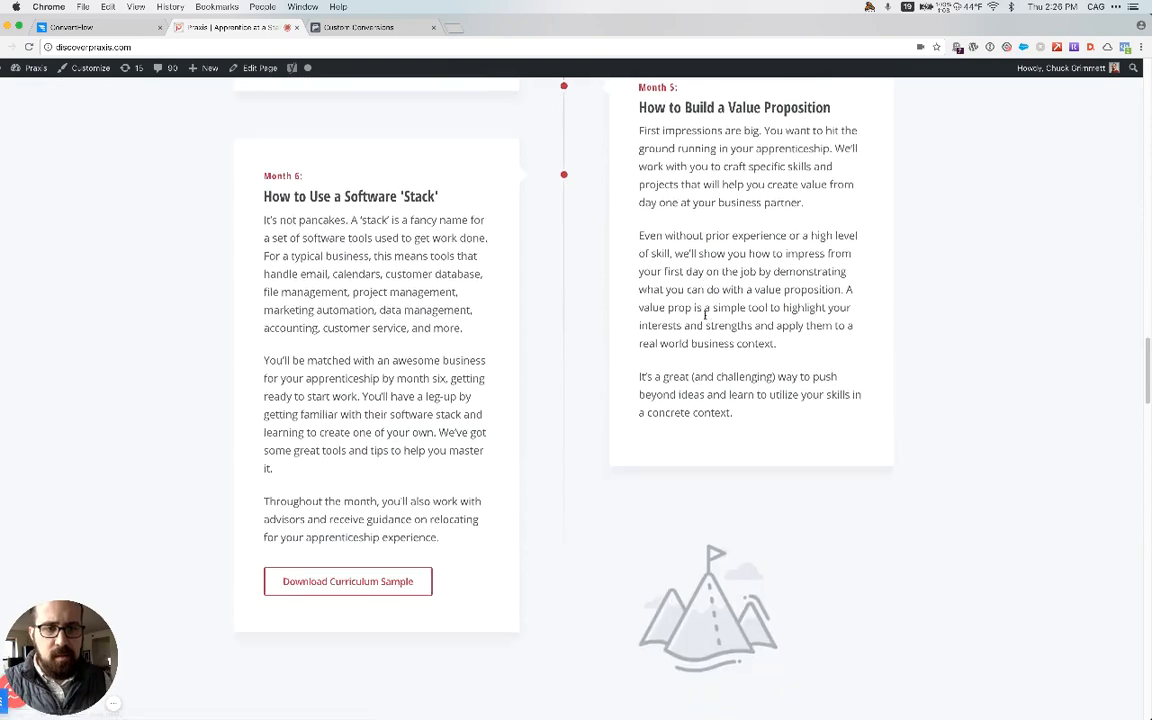
pyautogui.scroll(-15, 706, 319)
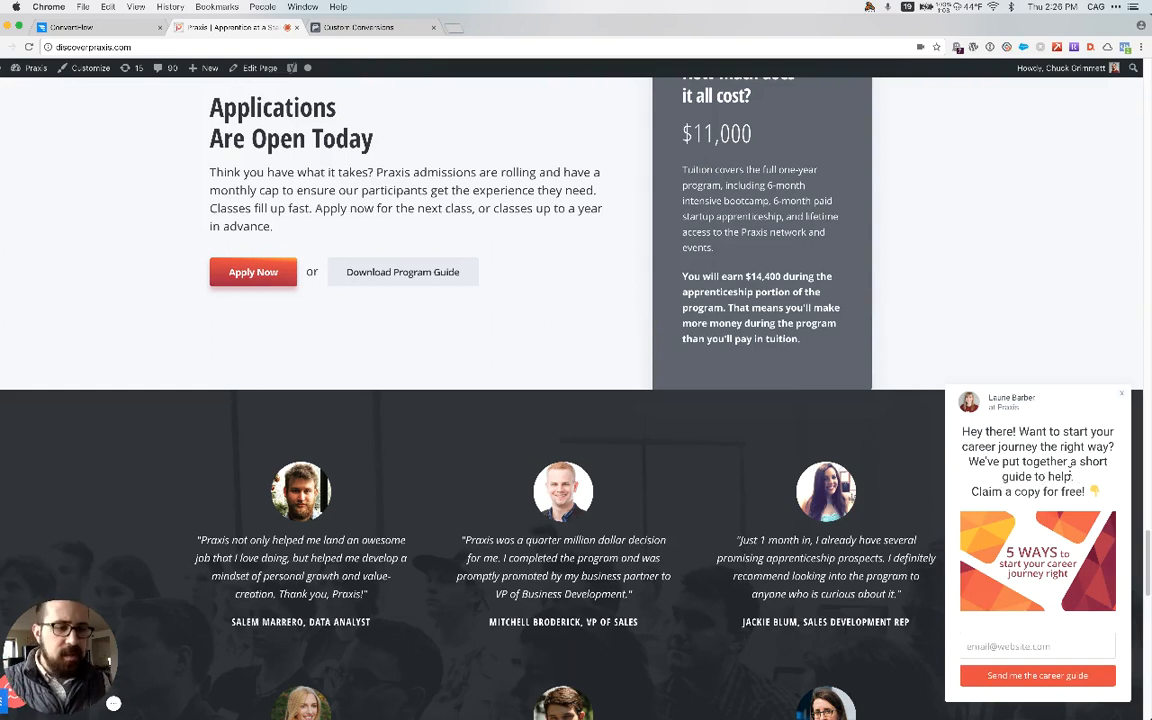
# Step: Request the career guide using the autofilled email address, then return to the ConvertFlow tab
pyautogui.click(1040, 649)
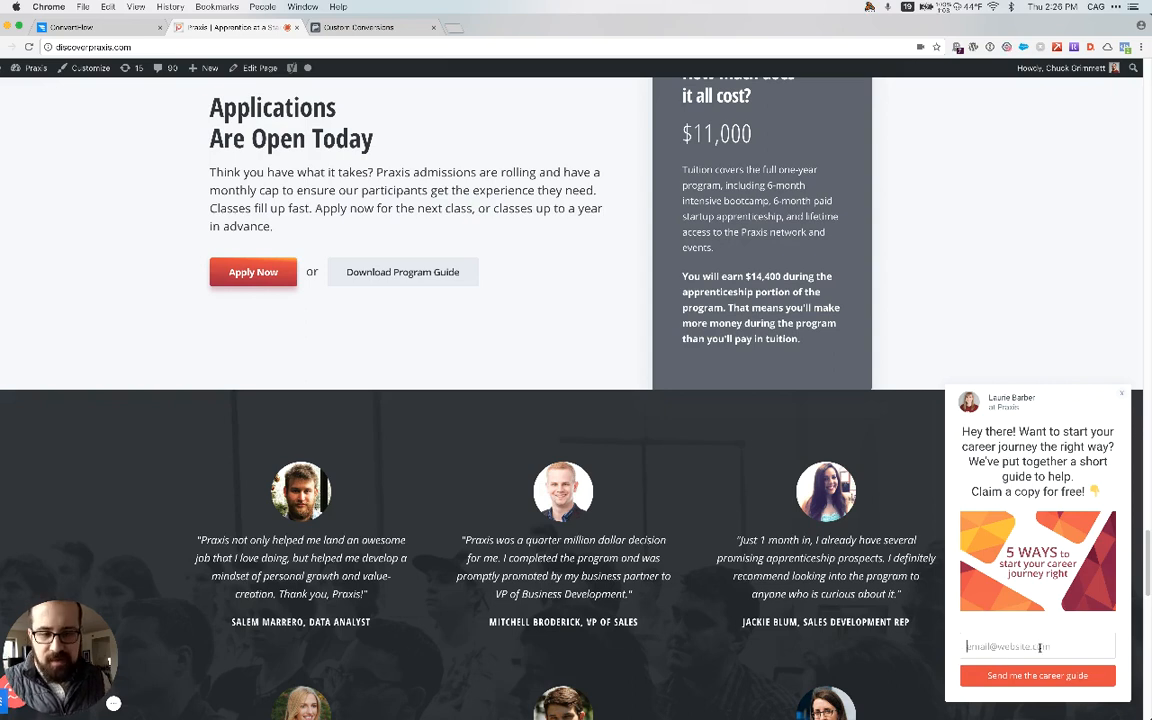
pyautogui.write('cagrimm')
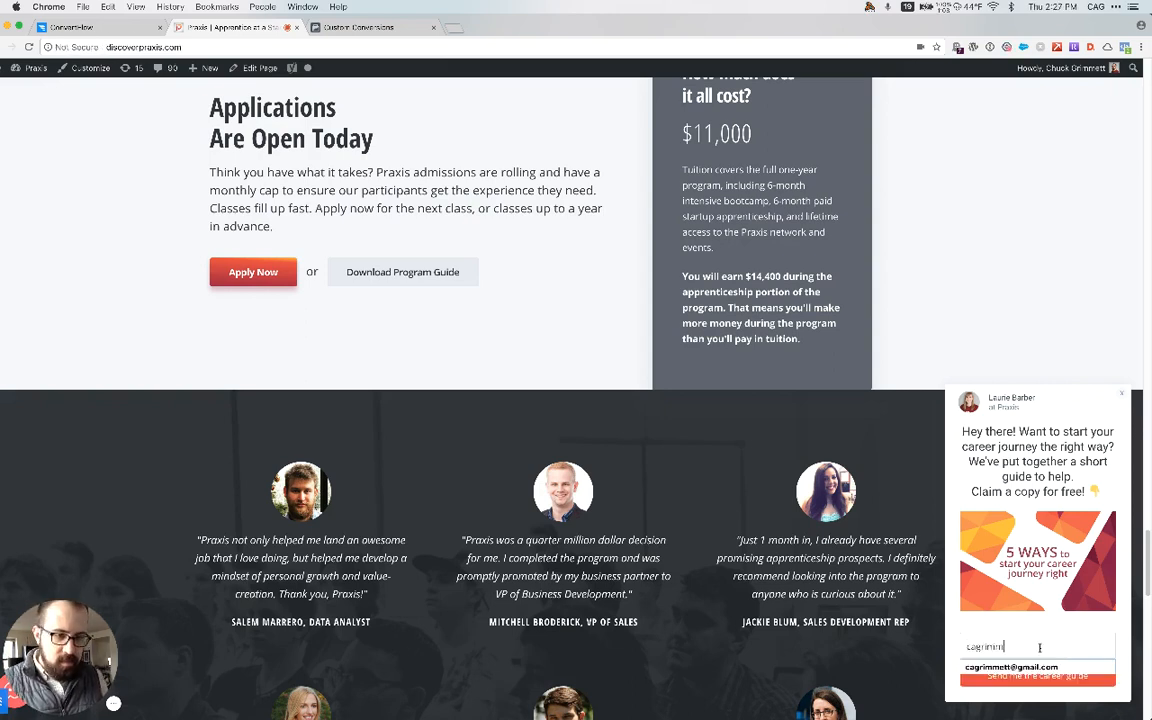
pyautogui.press('Down')
pyautogui.press('Return')
pyautogui.click(1058, 678)
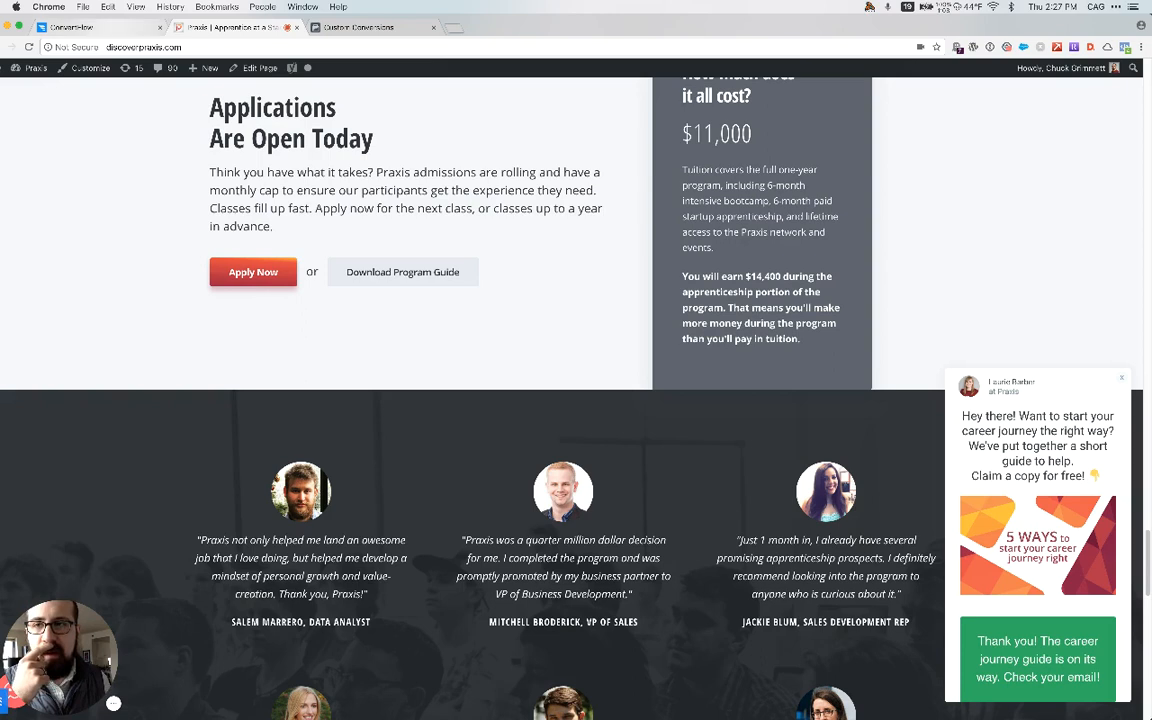
pyautogui.click(75, 27)
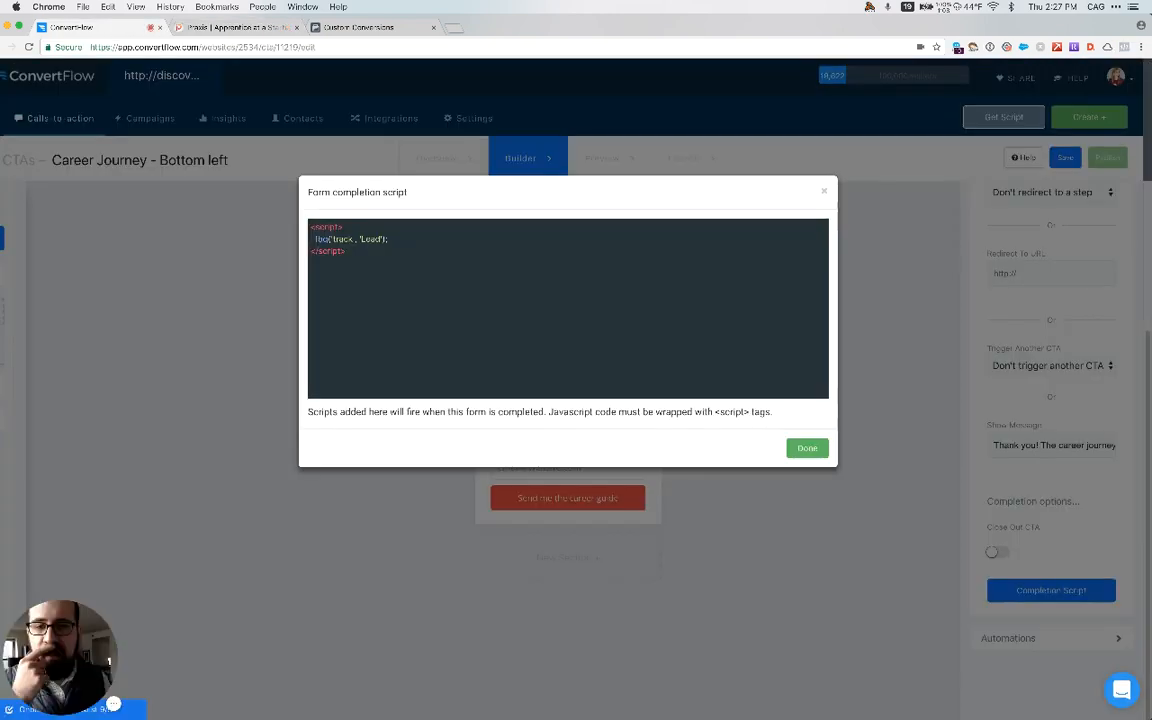
# Step: Highlight the three fbq('track', 'Lead') script lines, then return to the submitted Praxis page
pyautogui.moveTo(347, 252); pyautogui.dragTo(311, 227)
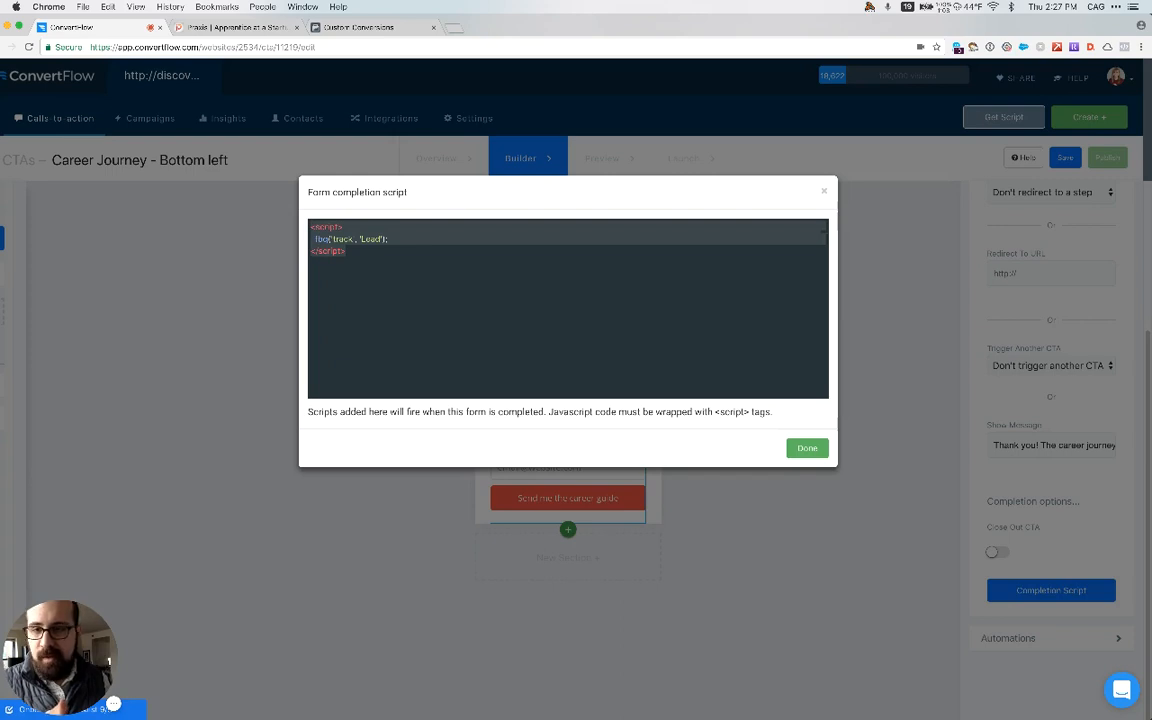
pyautogui.click(316, 239)
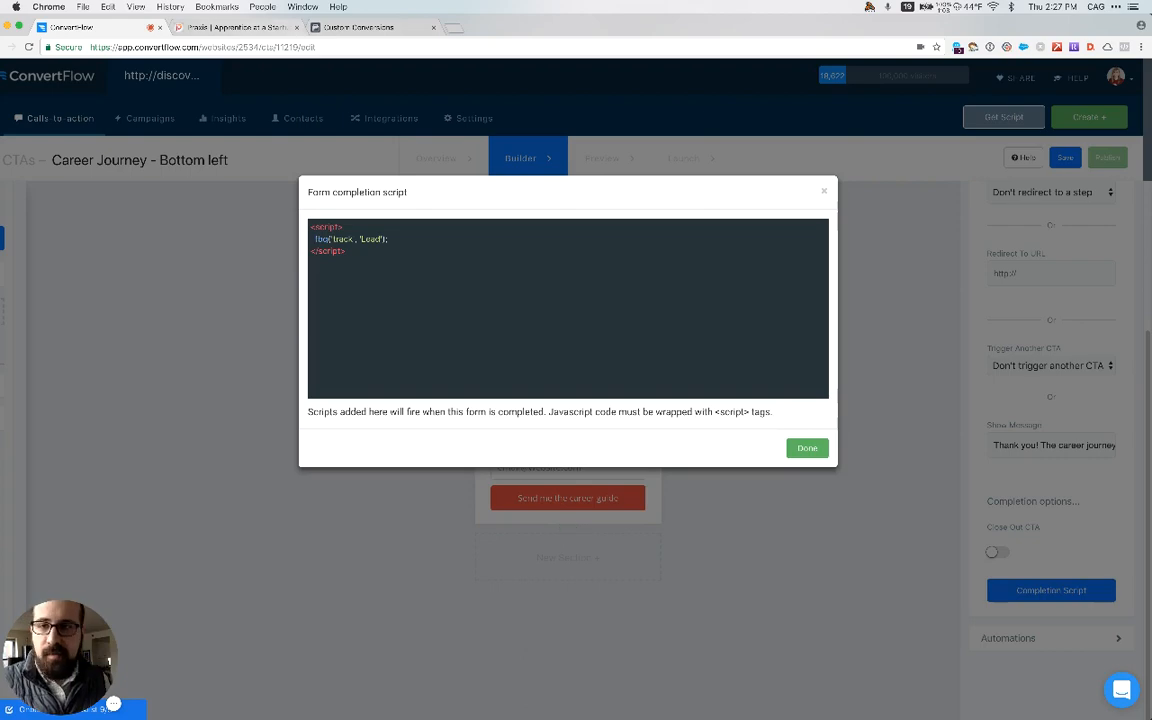
pyautogui.click(250, 27)
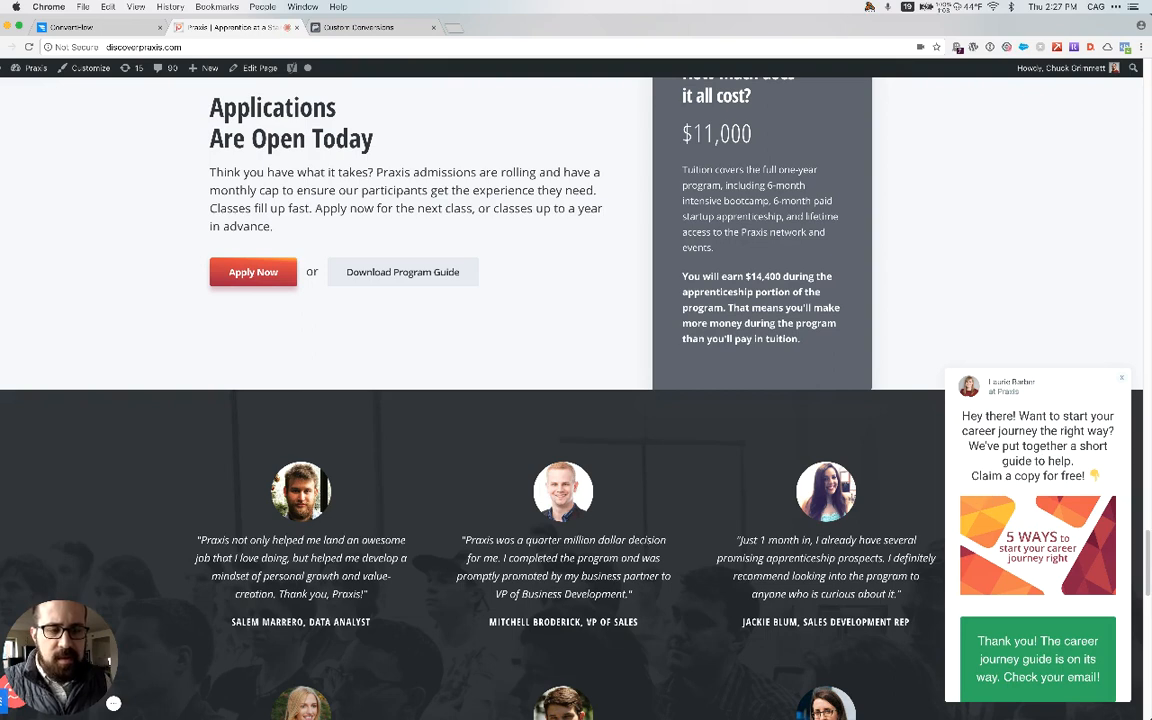
# Step: Check in Facebook Pixel Helper that a Lead event fired after submission, then return to ConvertFlow
pyautogui.click(1124, 47)
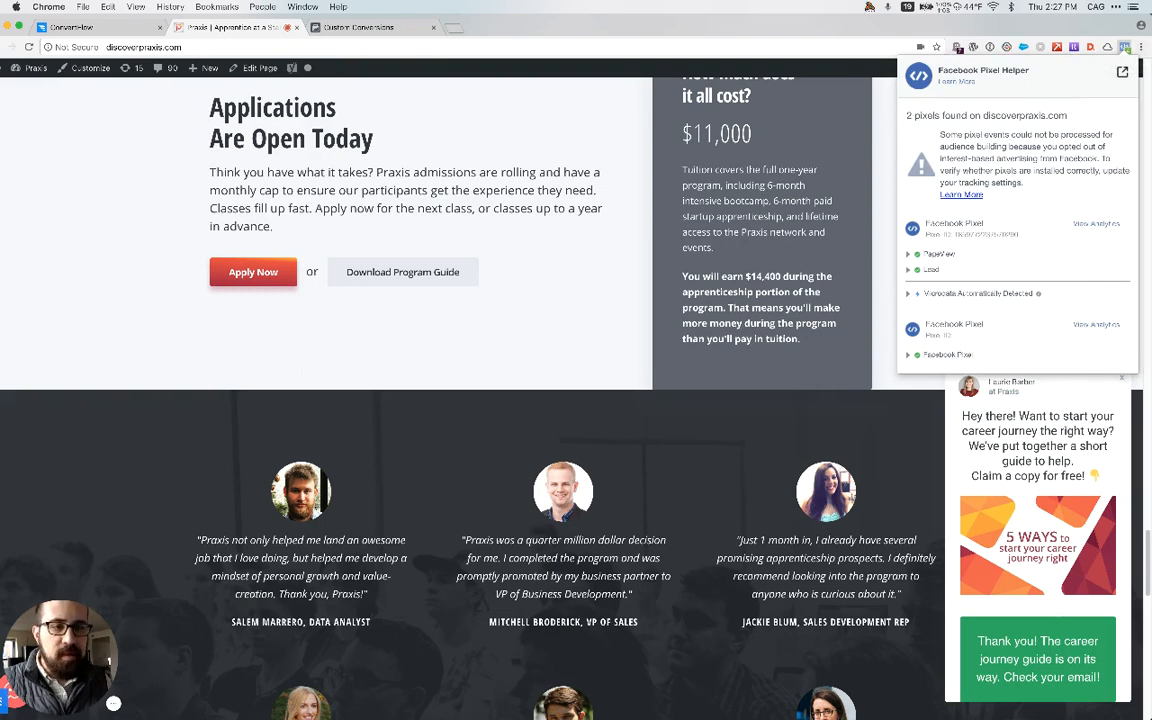
pyautogui.click(908, 270)
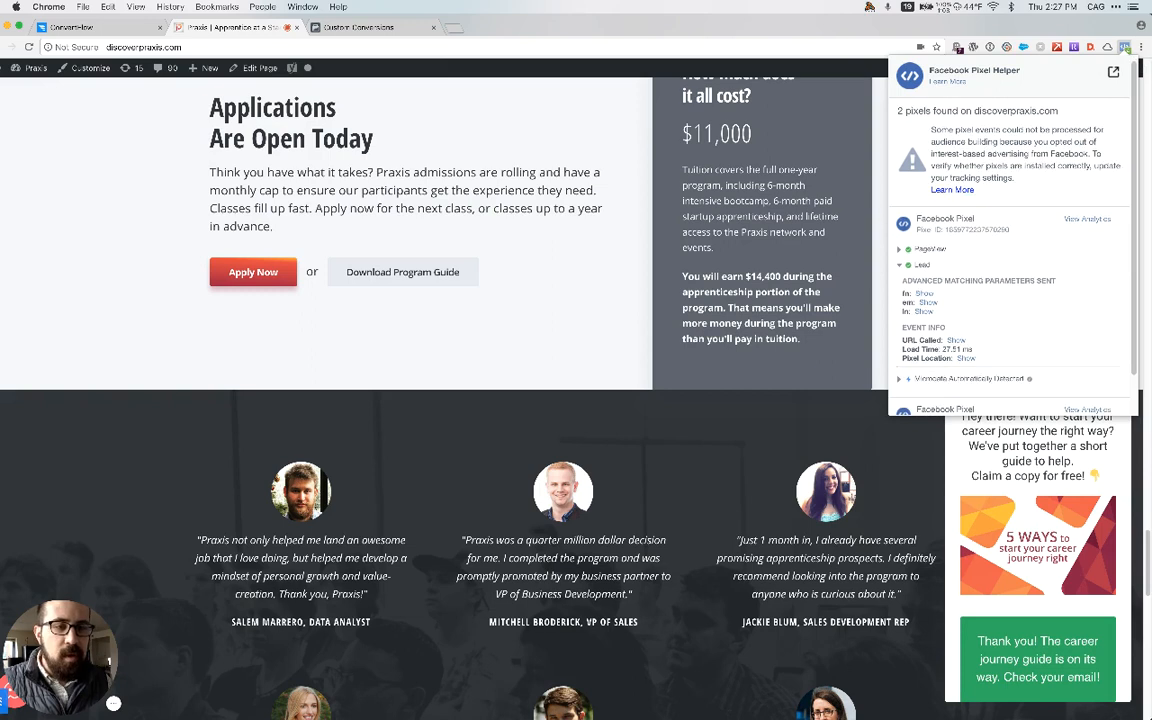
pyautogui.scroll(-1, 1010, 240)
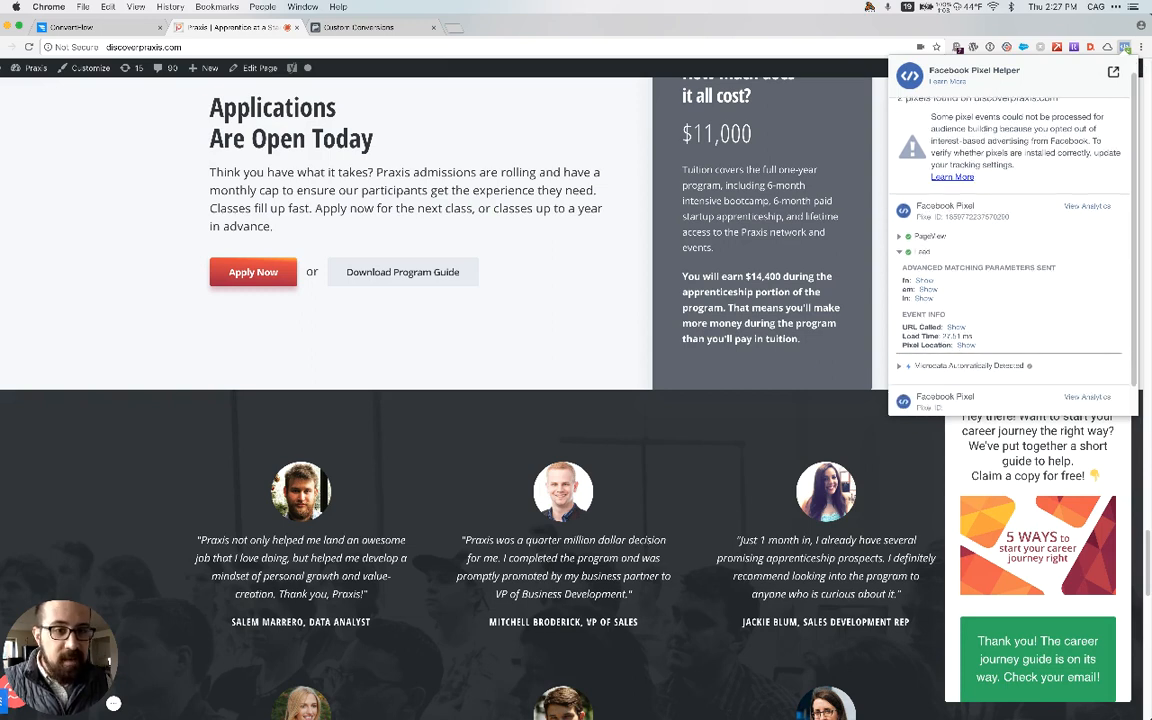
pyautogui.press('Escape')
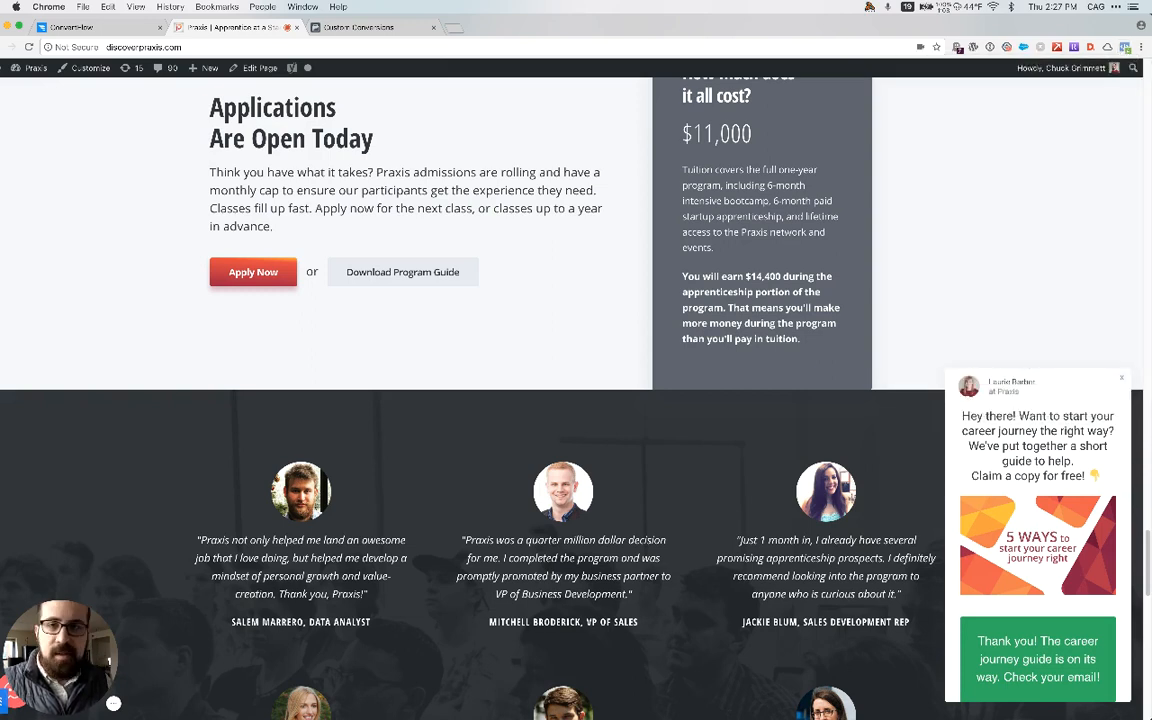
pyautogui.click(119, 27)
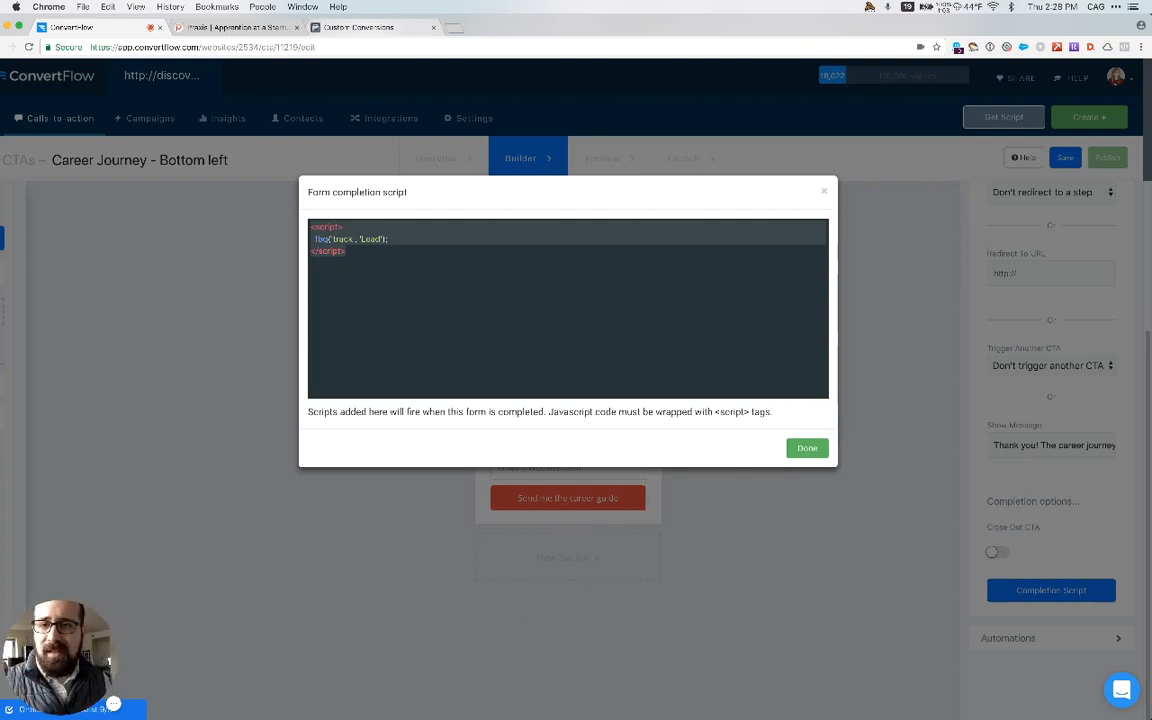
# Step: Open Praxis Pixel under Data Sources and check its counts: 46K PageView, 31 Lead, 10 Application
pyautogui.click(359, 28)
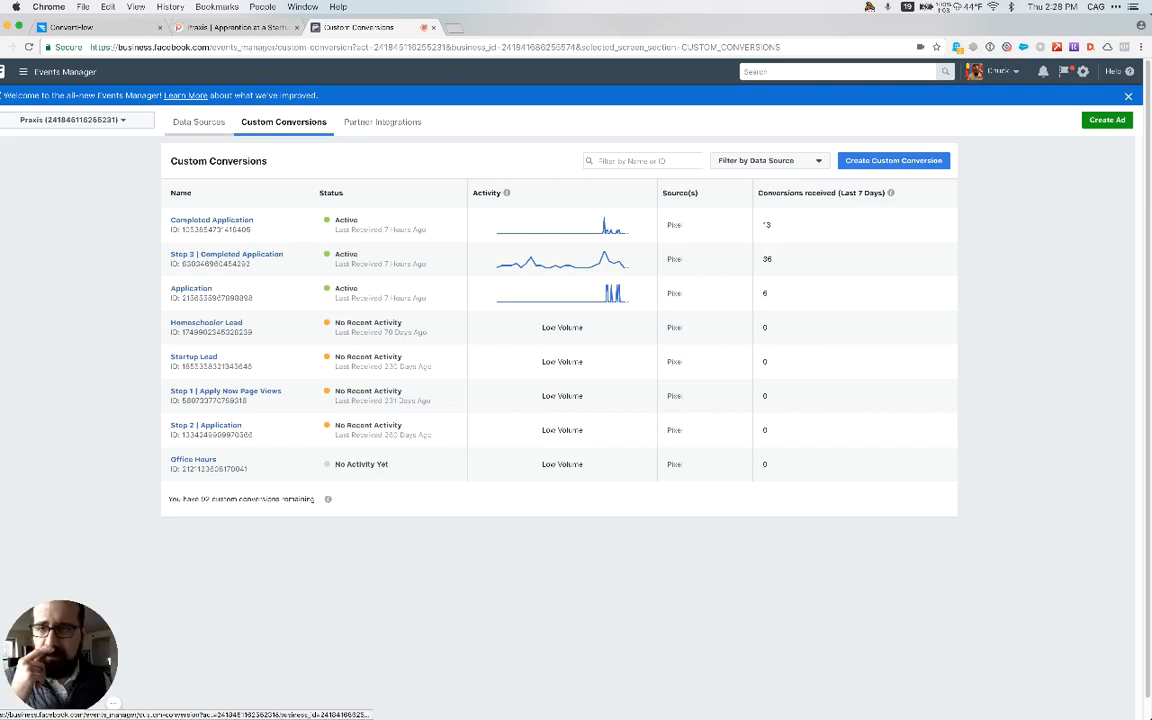
pyautogui.click(199, 122)
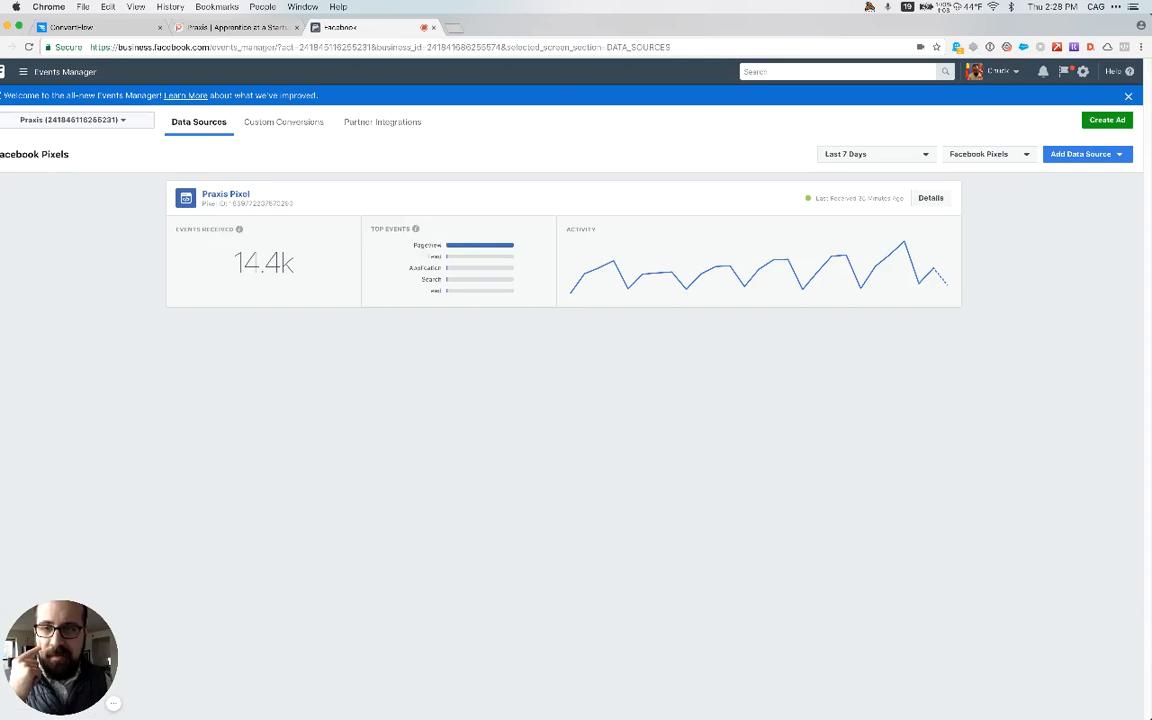
pyautogui.click(225, 194)
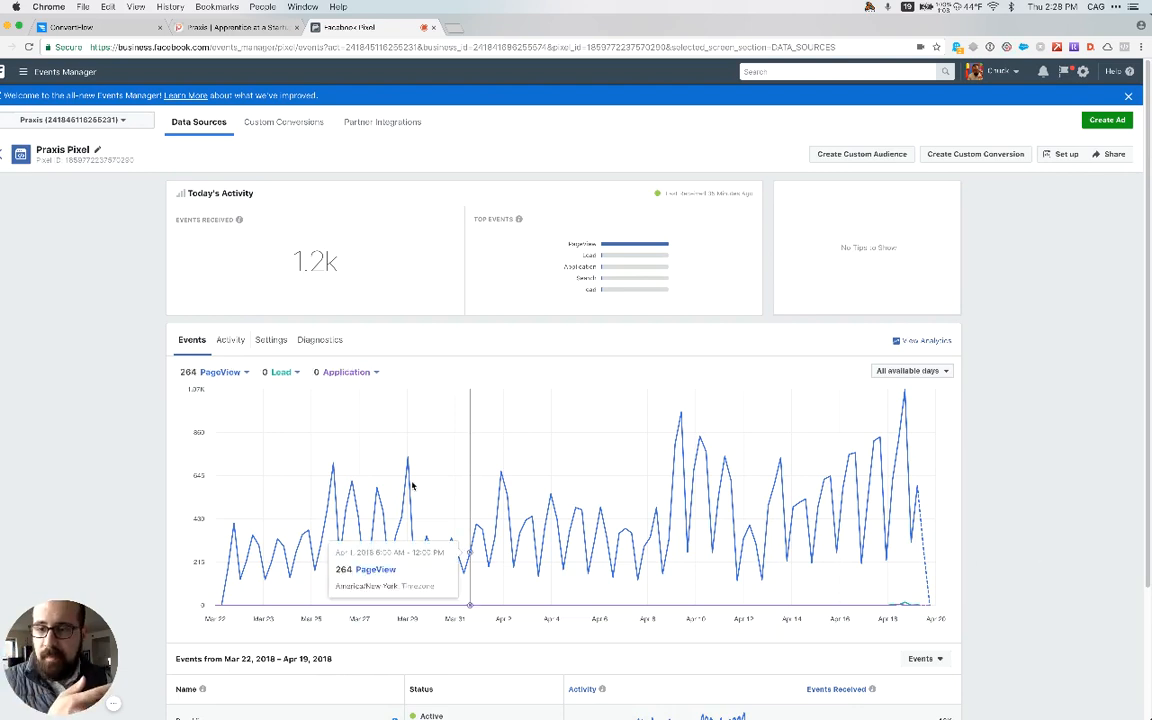
pyautogui.click(290, 375)
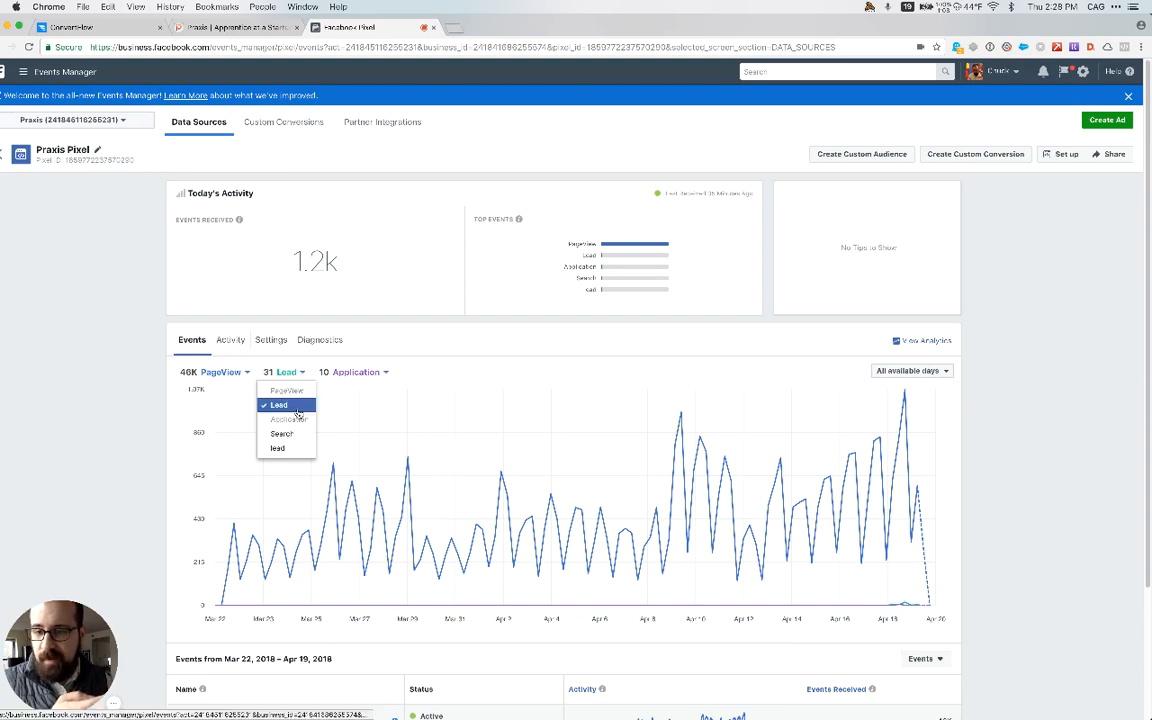
pyautogui.scroll(-3, 913, 465)
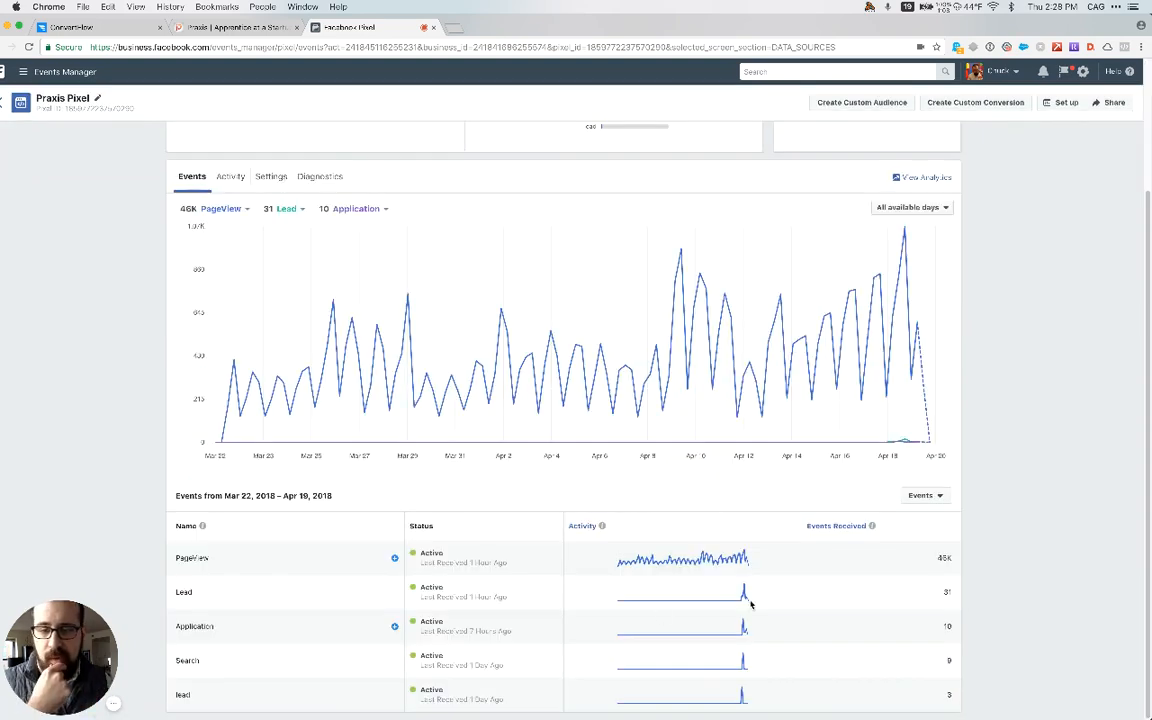
pyautogui.doubleClick(948, 592)
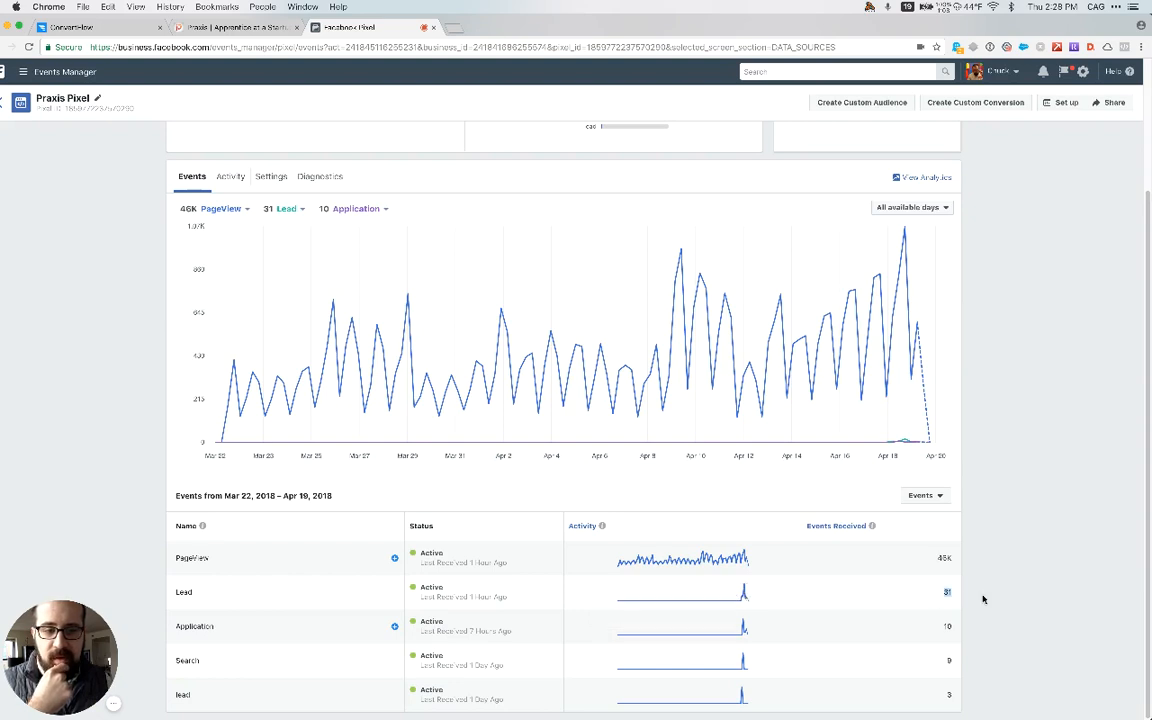
pyautogui.scroll(3, 920, 586)
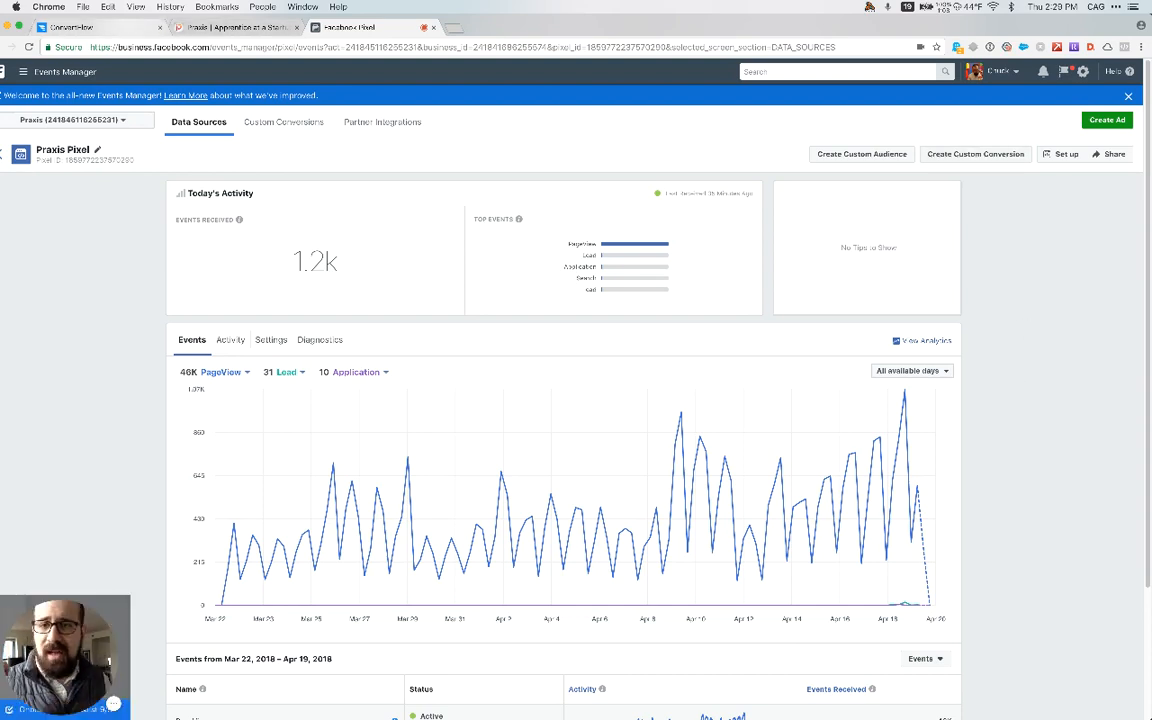
# Step: From the Praxis Pixel page, start a custom conversion and browse the Website Event list before returning to Praxis
pyautogui.click(90, 27)
pyautogui.click(345, 27)
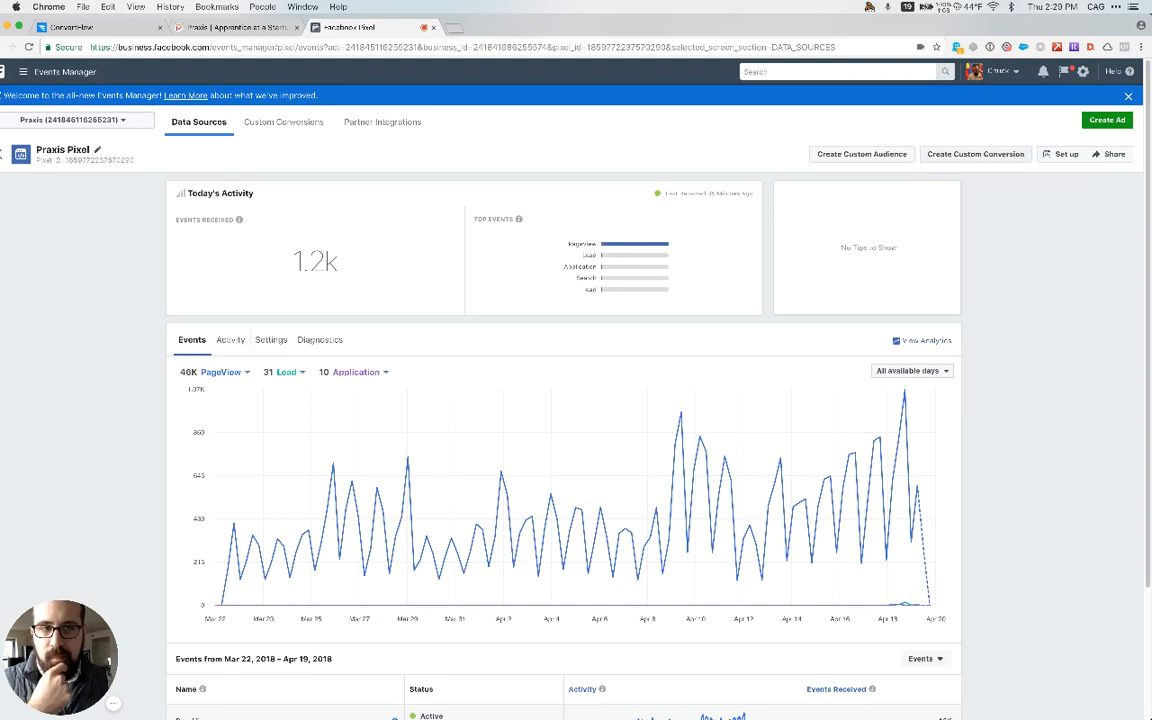
pyautogui.click(975, 154)
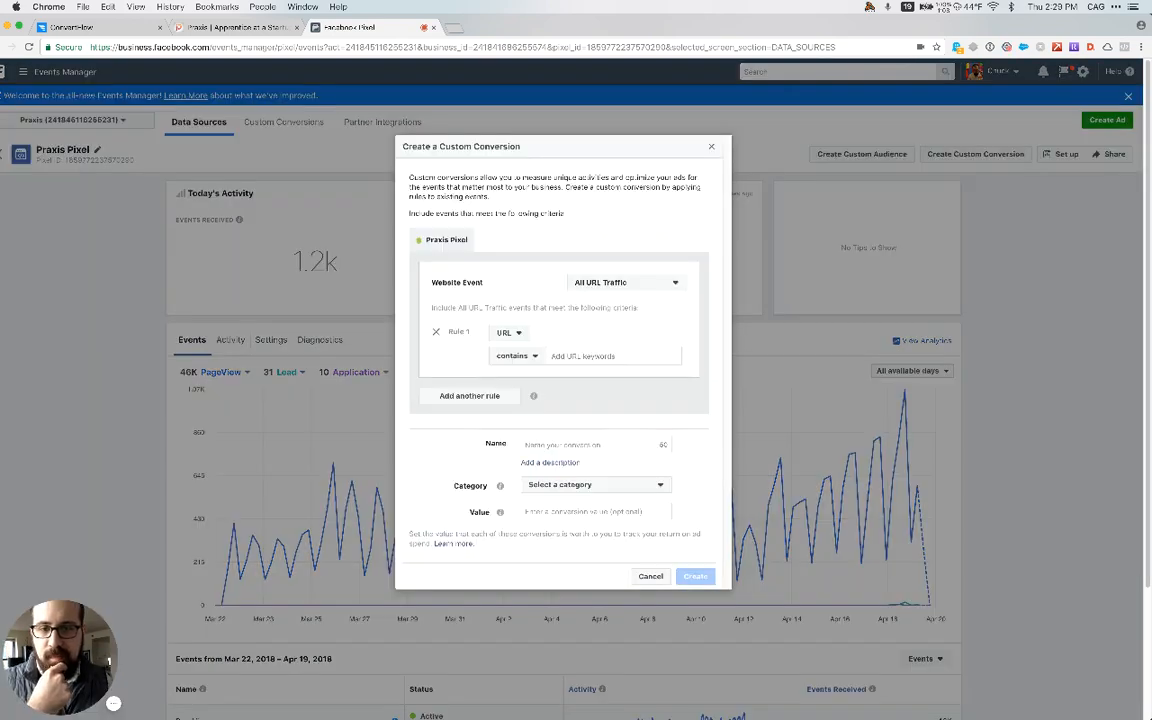
pyautogui.click(624, 282)
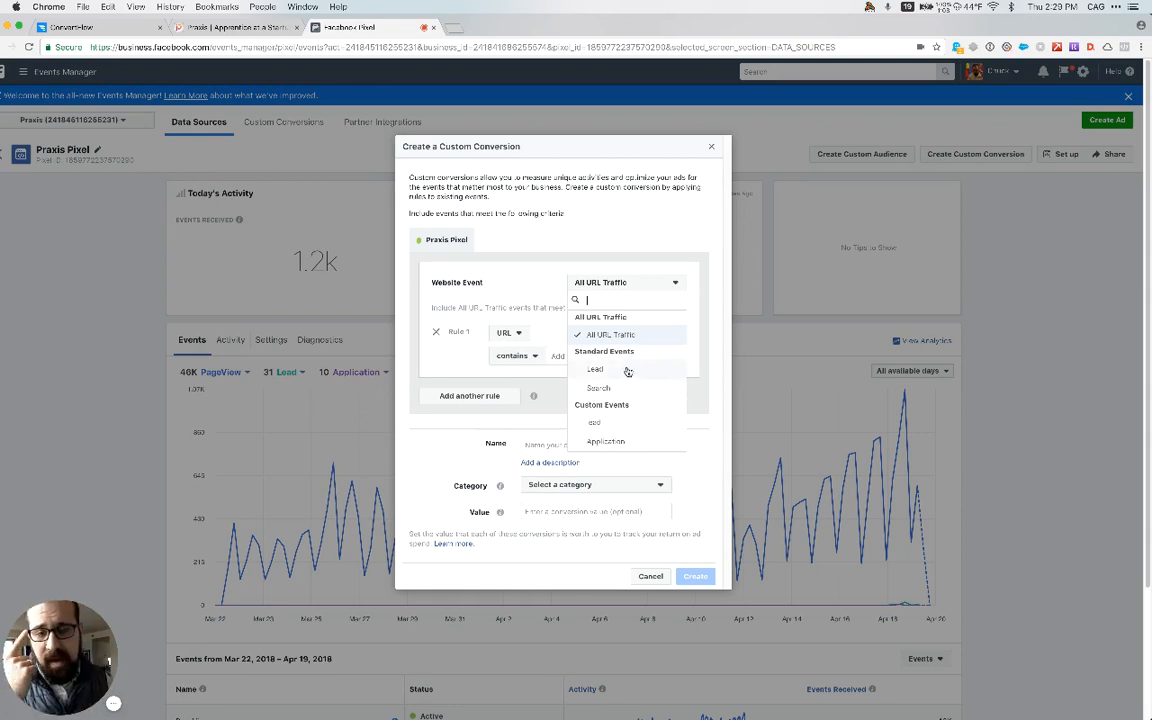
pyautogui.scroll(-2, 626, 383)
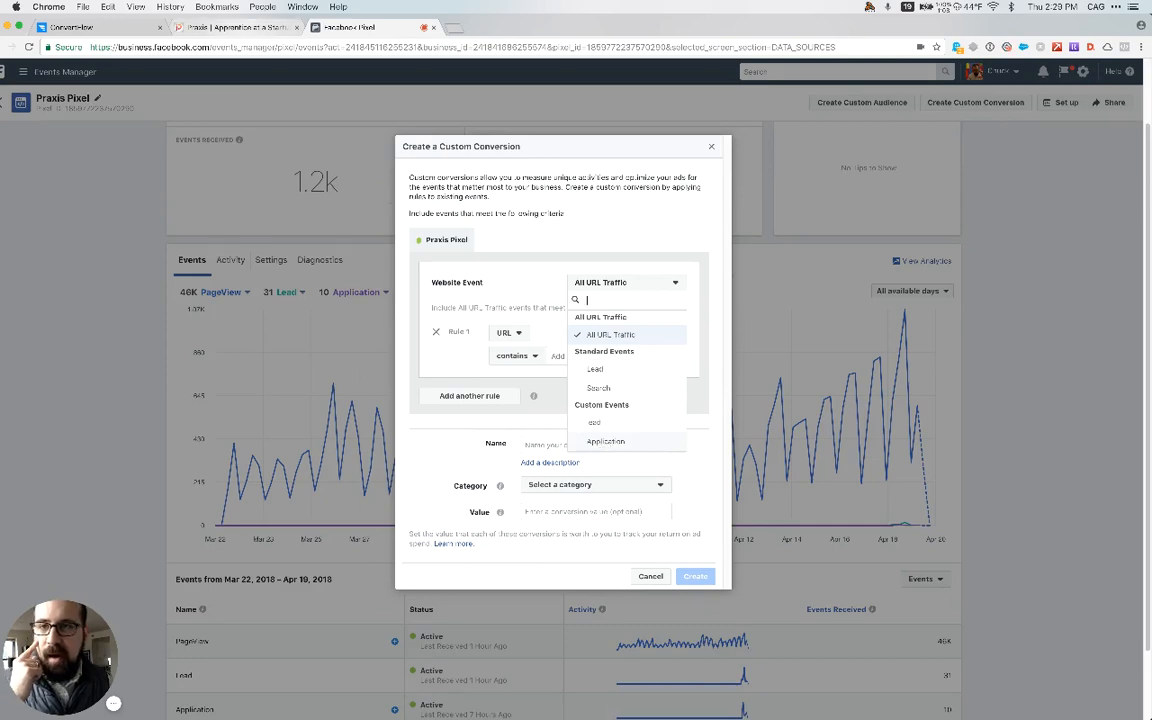
pyautogui.click(237, 27)
pyautogui.scroll(20, 622, 296)
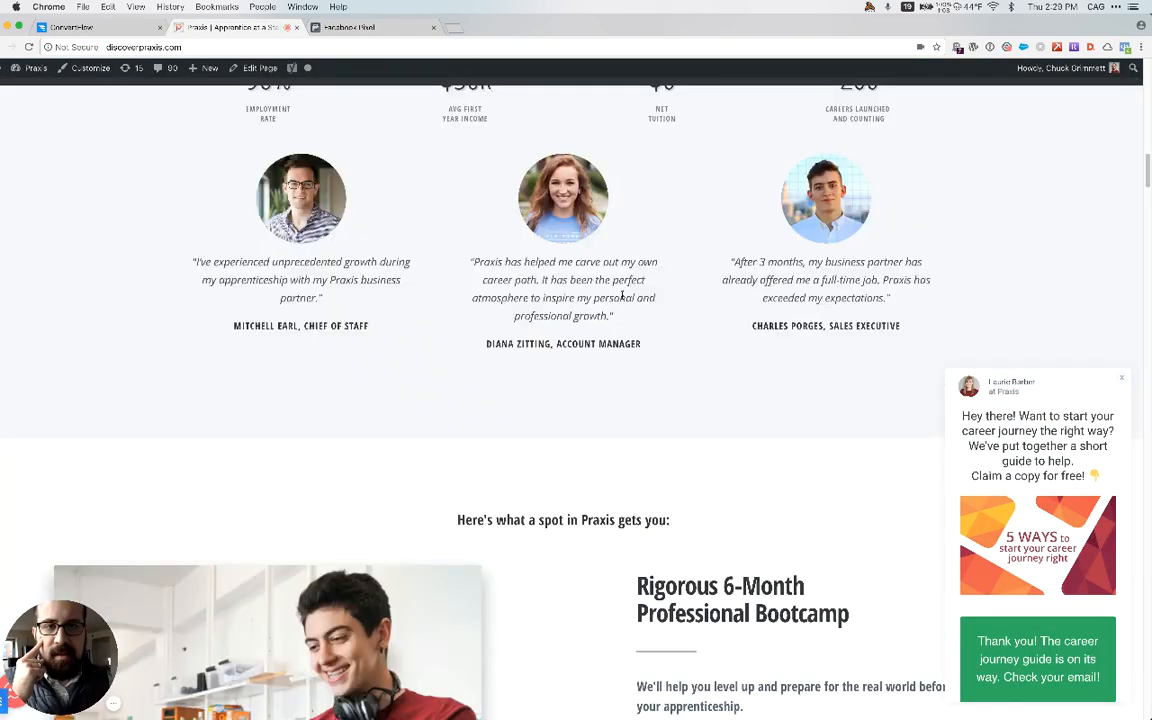
# Step: Visit the Praxis Apply page on discoverpraxis.com, close its exit popup, and return to the ConvertFlow tab
pyautogui.scroll(6, 622, 296)
pyautogui.click(481, 348)
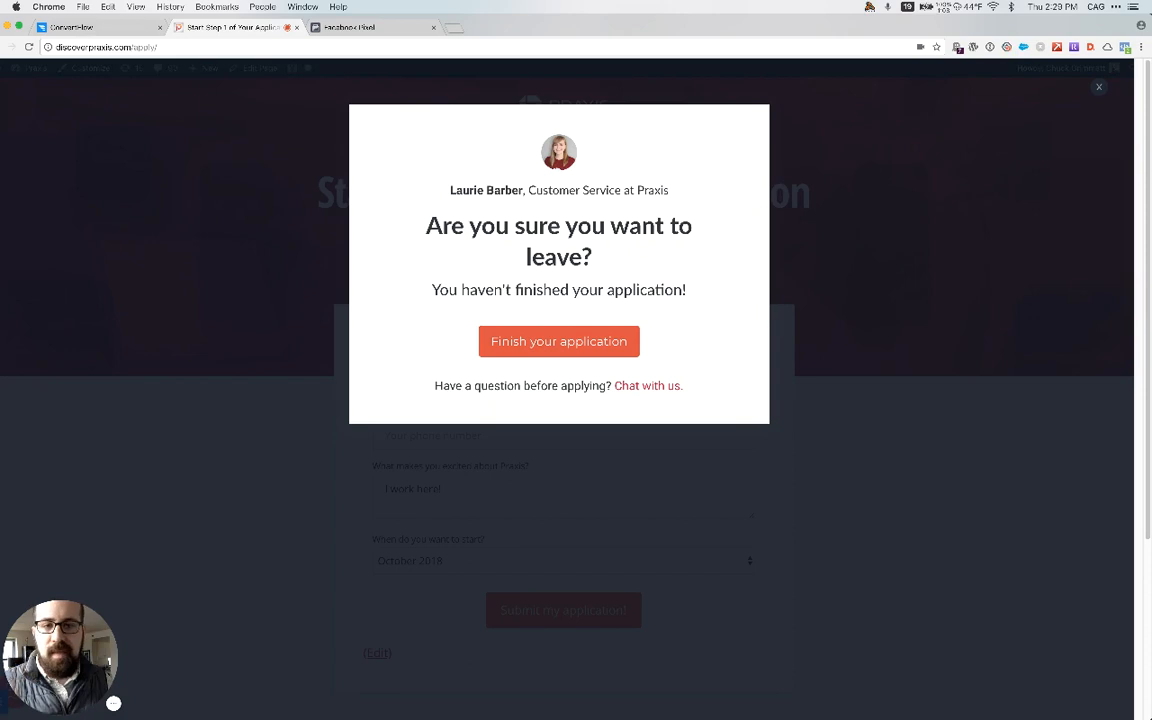
pyautogui.press('Escape')
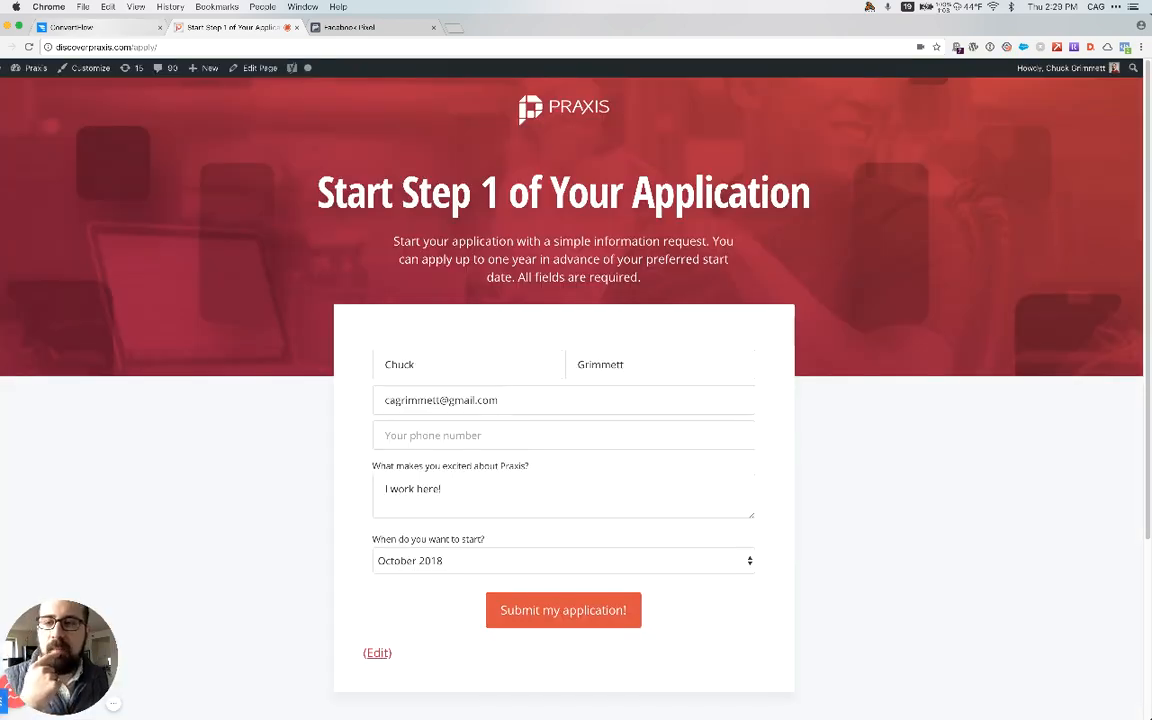
pyautogui.hotkey('ctrl', 'shift', 'Tab')
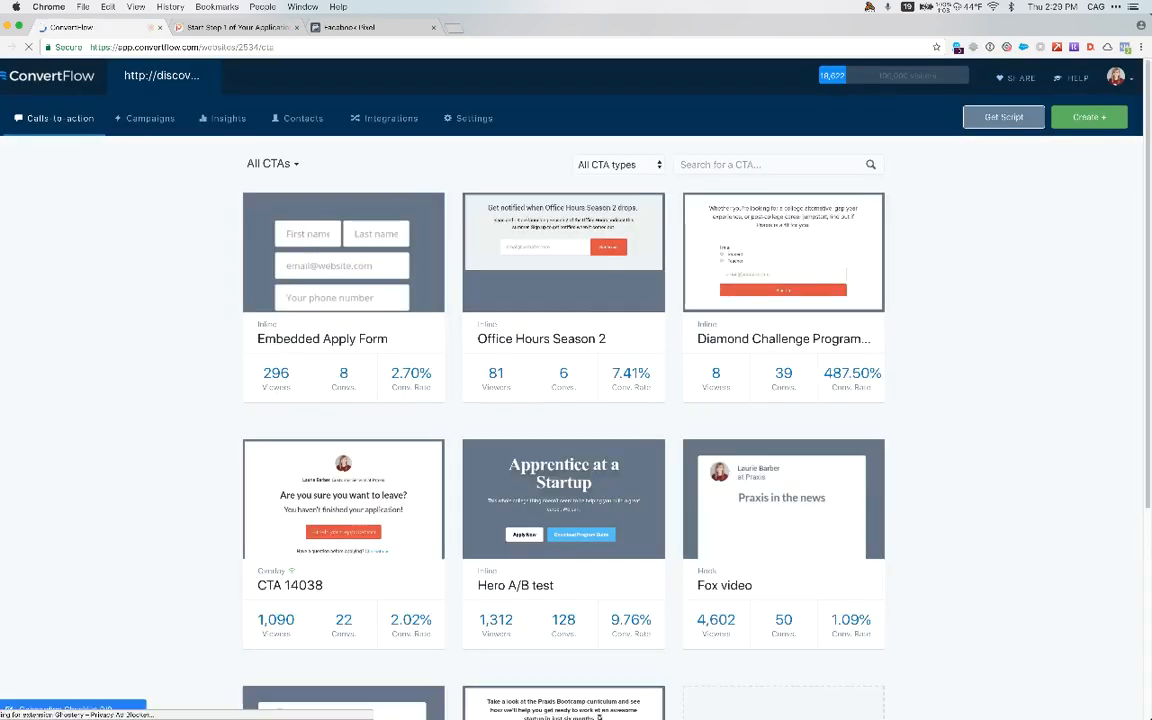
# Step: Show the Embedded Apply Form's Confirmation completion script firing fbq('track', 'Application'), then return to Facebook
pyautogui.click(343, 253)
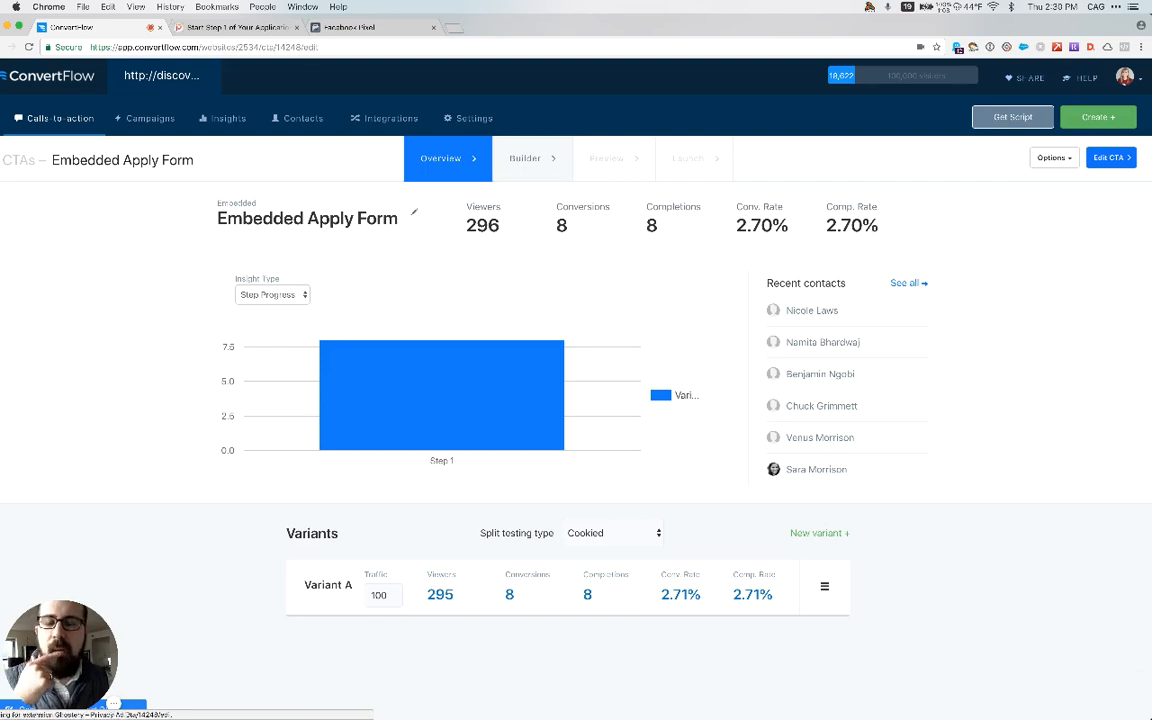
pyautogui.click(525, 158)
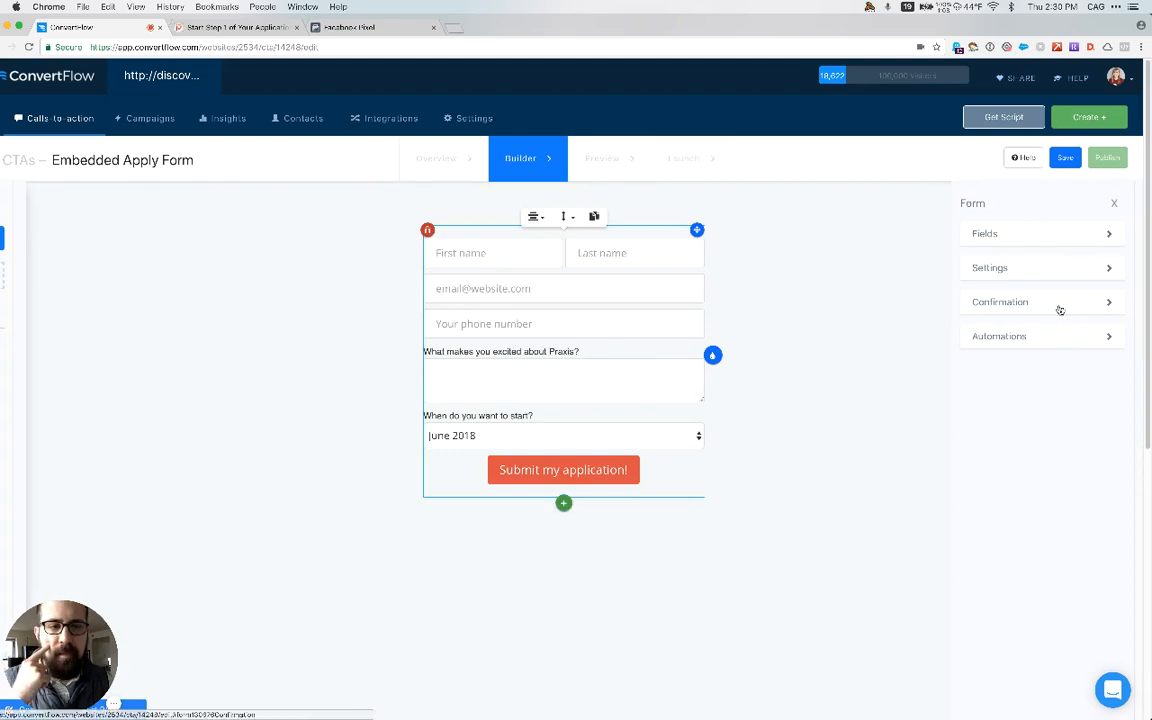
pyautogui.click(1057, 303)
pyautogui.scroll(-3, 1051, 583)
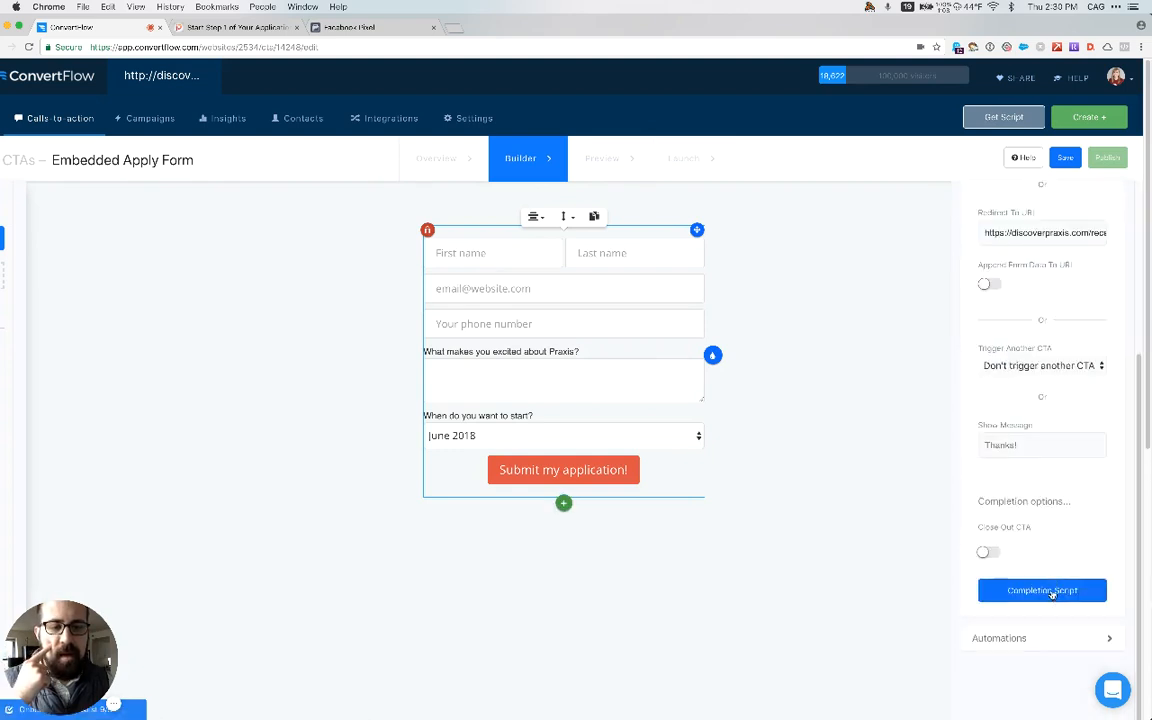
pyautogui.click(1053, 589)
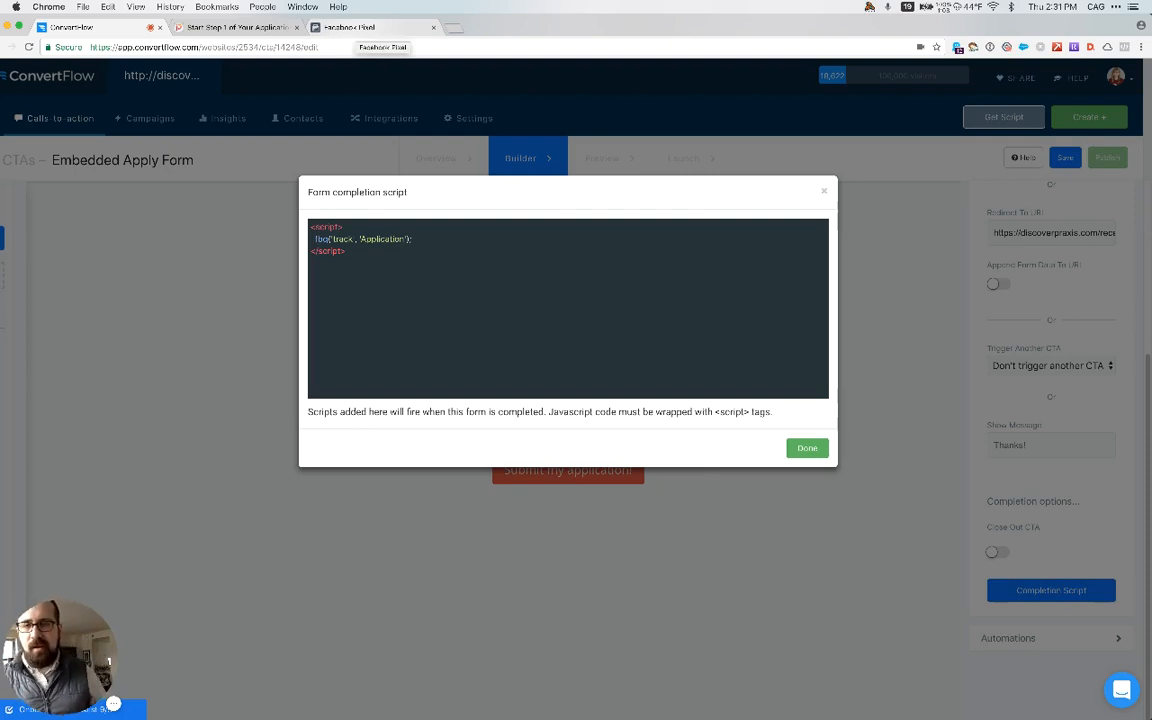
pyautogui.click(362, 28)
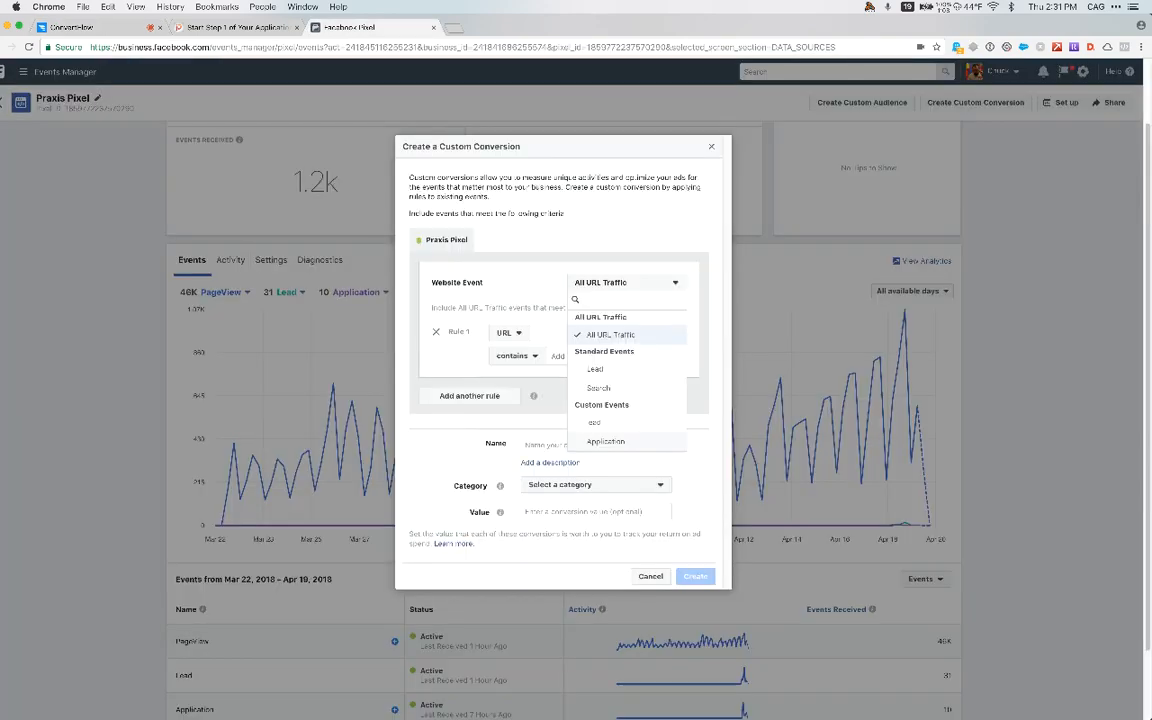
# Step: Close the custom conversion dialog and check the Praxis Pixel counts: 31 Lead, 10 Application events
pyautogui.click(649, 575)
pyautogui.scroll(2, 563, 420)
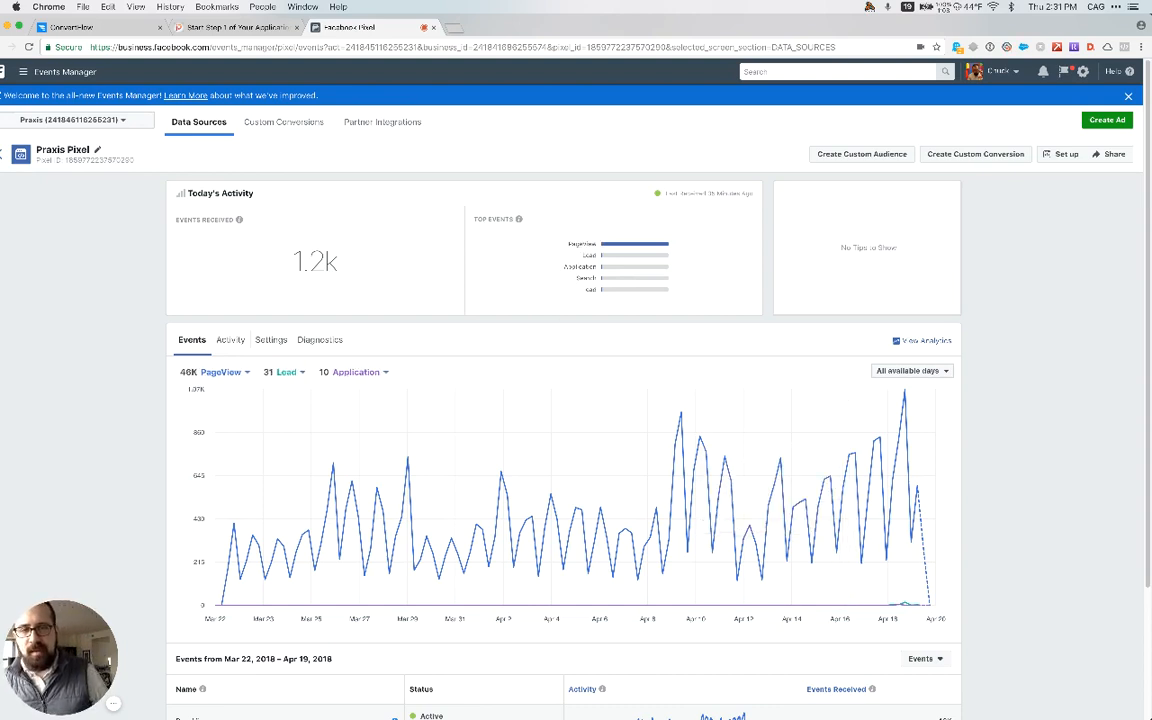
pyautogui.scroll(-3, 970, 350)
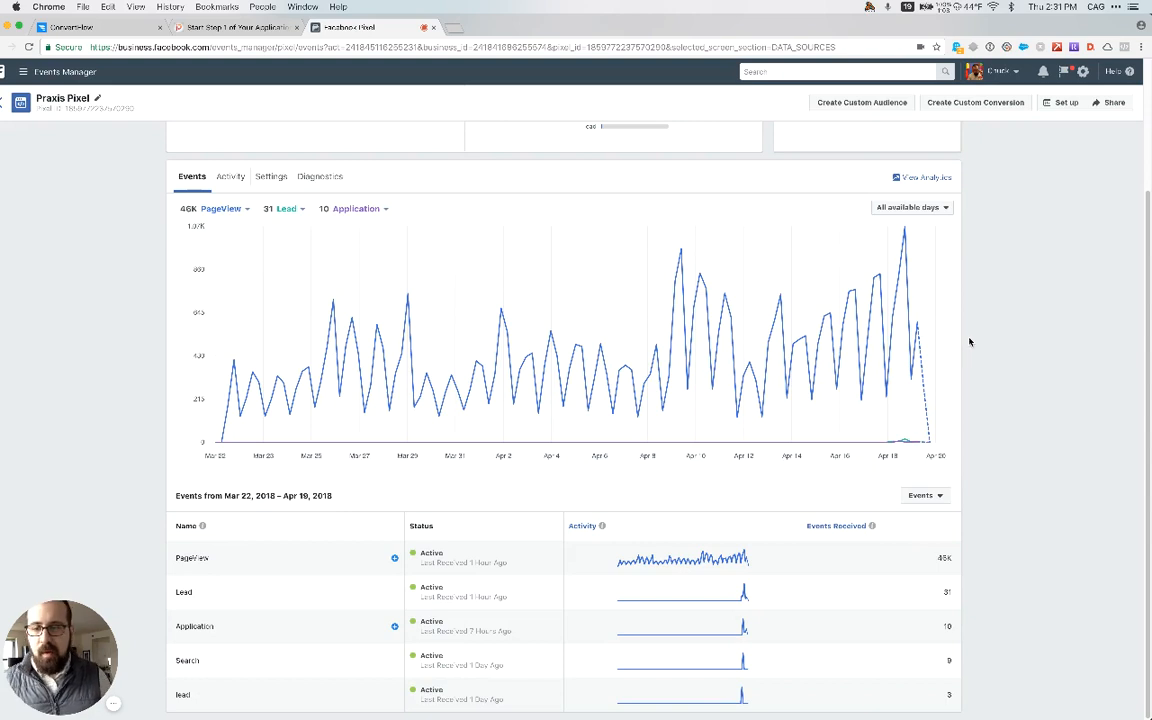
pyautogui.moveTo(931, 592); pyautogui.dragTo(967, 591)
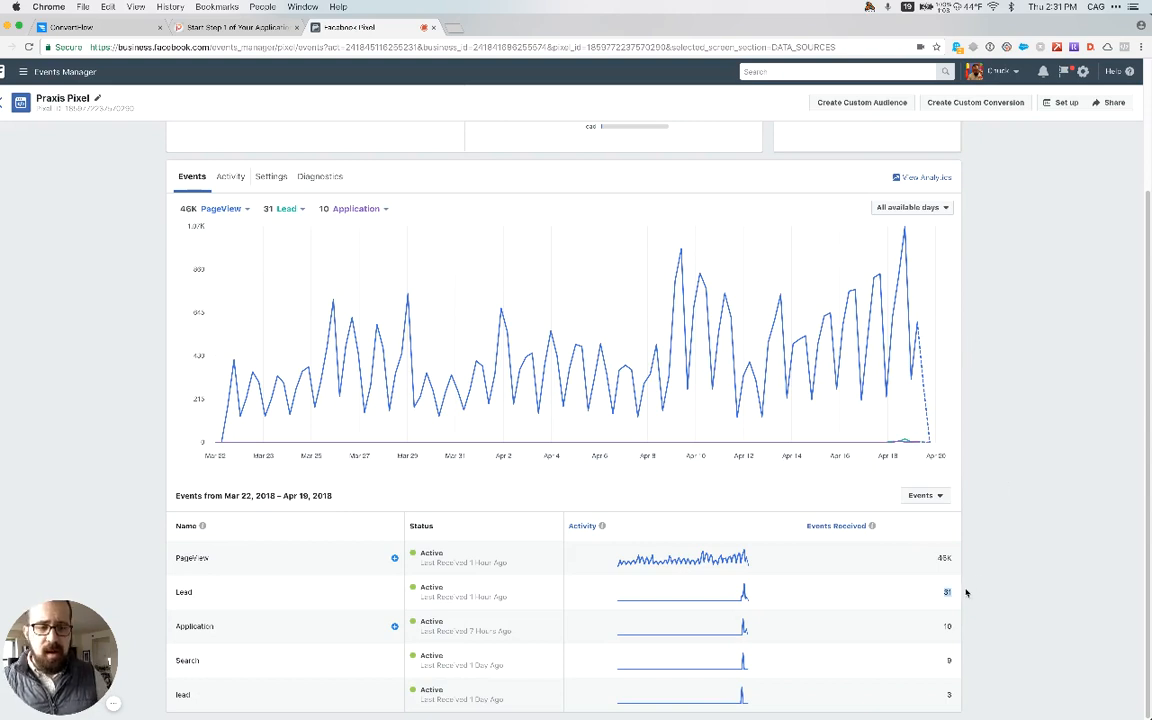
pyautogui.click(983, 581)
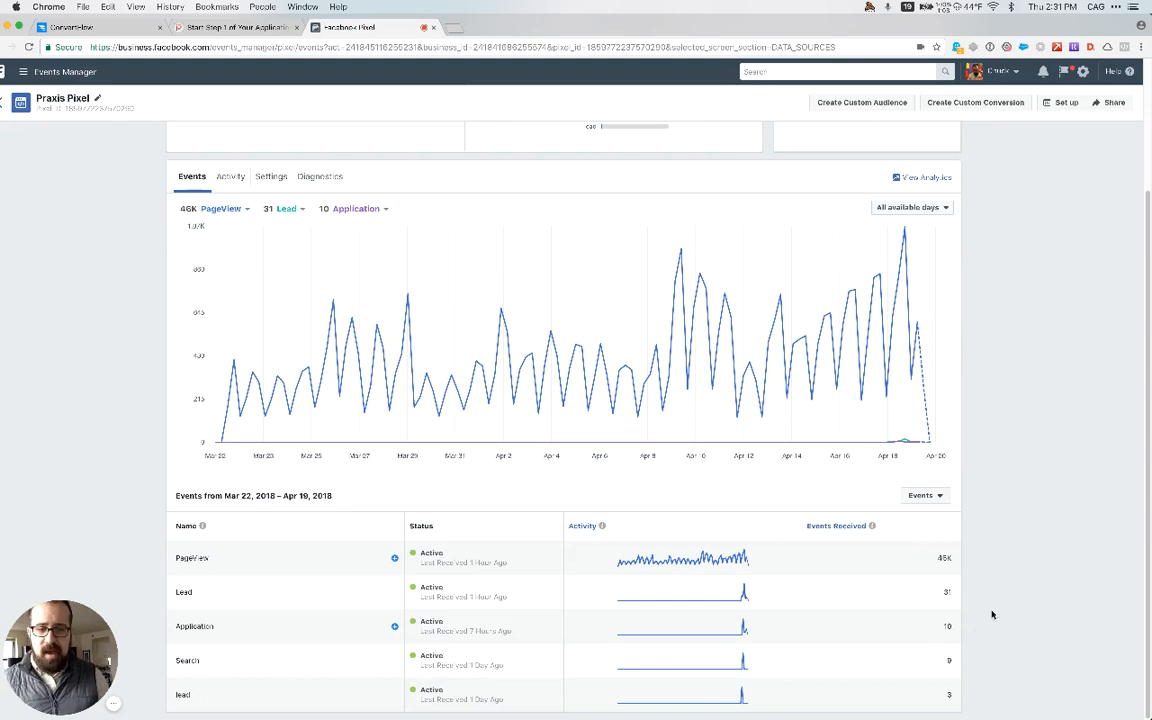
pyautogui.scroll(3, 993, 614)
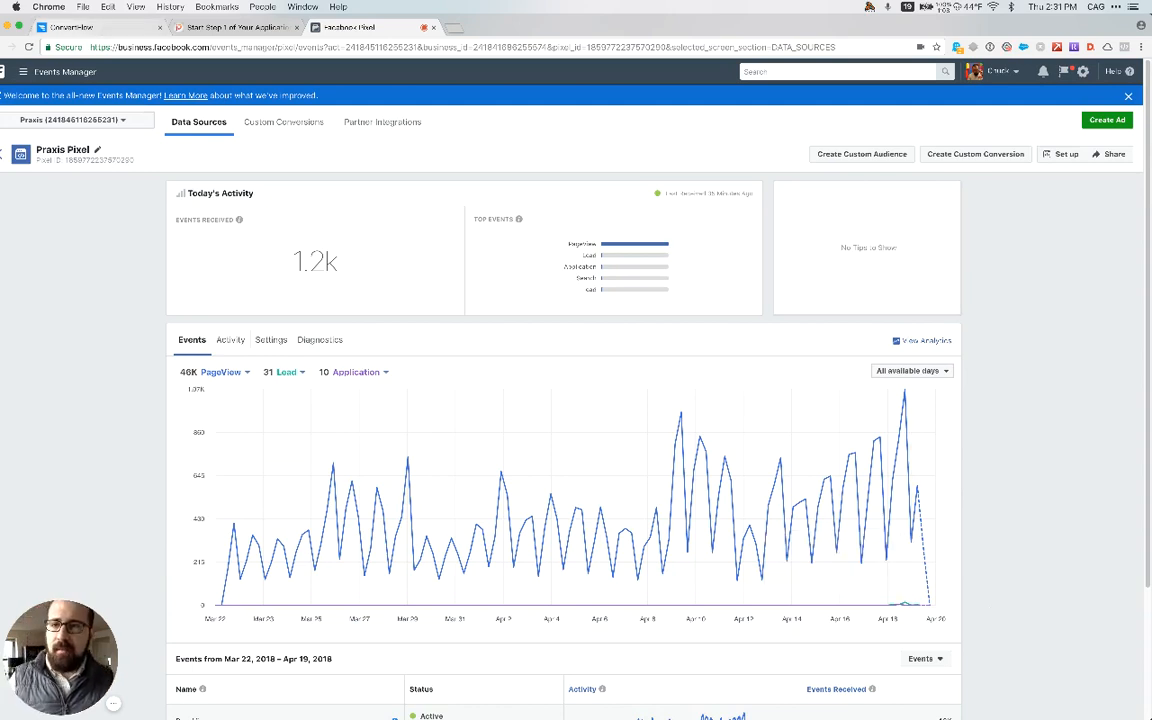
pyautogui.click(72, 27)
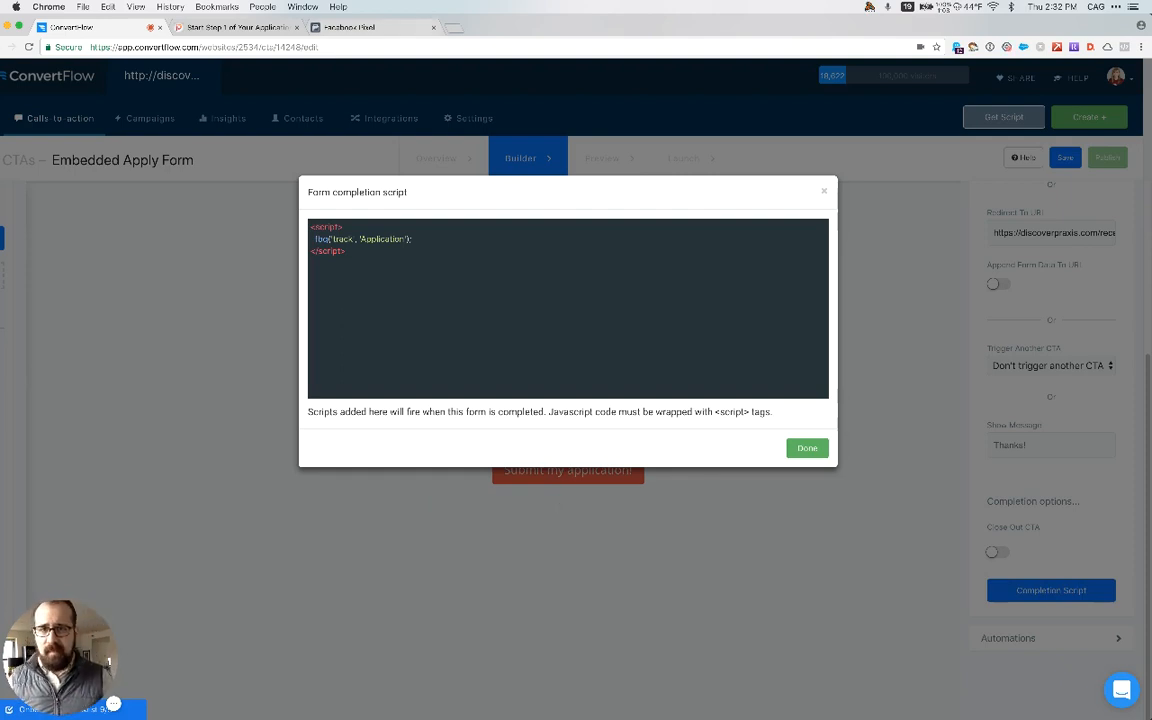
# Step: Load convertflow.com in a new browser tab
pyautogui.hotkey('ctrl', 't')
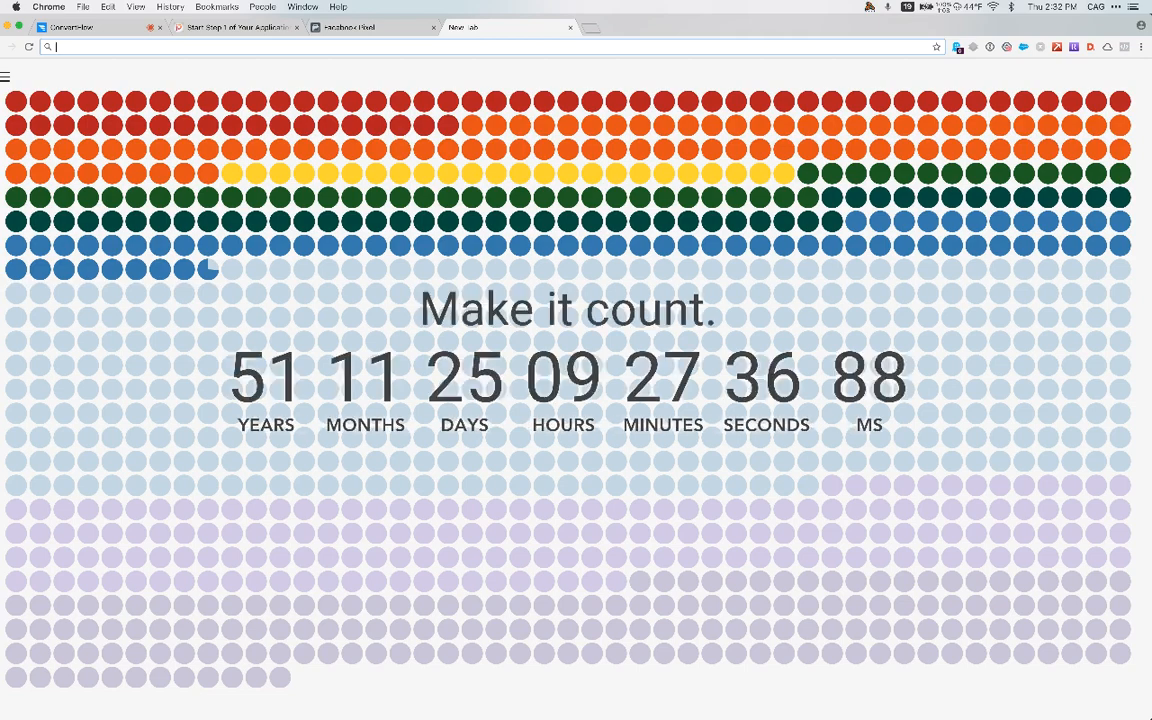
pyautogui.write('conv')
pyautogui.press('Return')
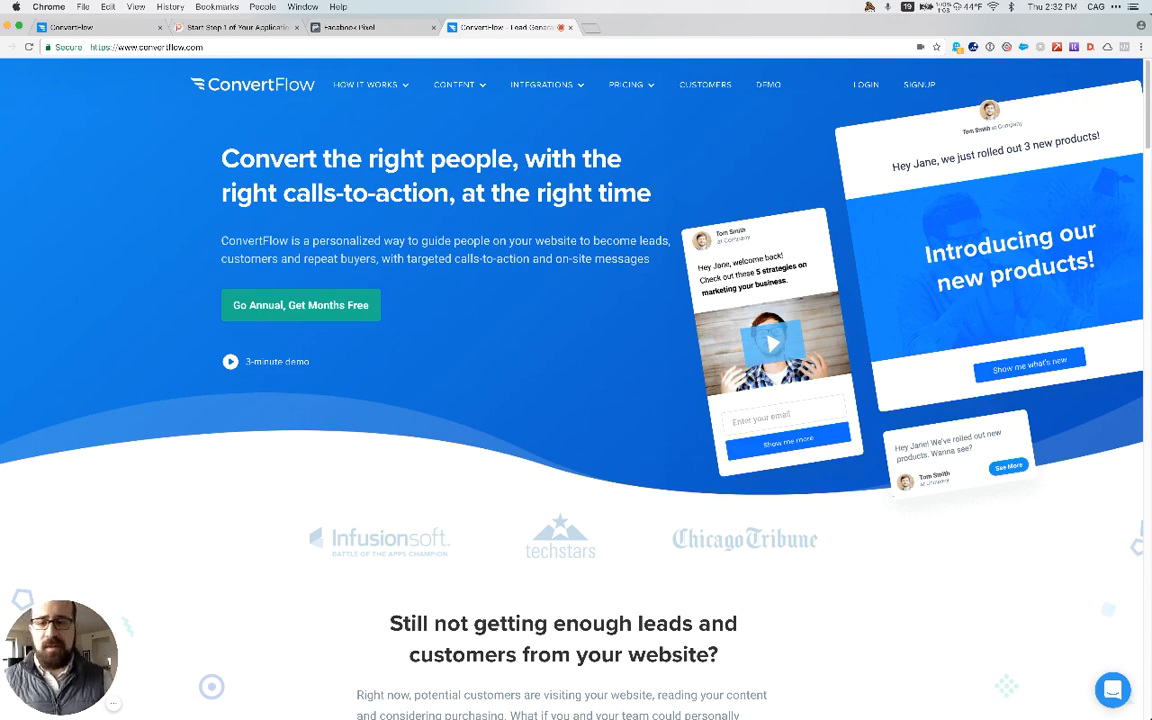
pyautogui.scroll(-5, 818, 597)
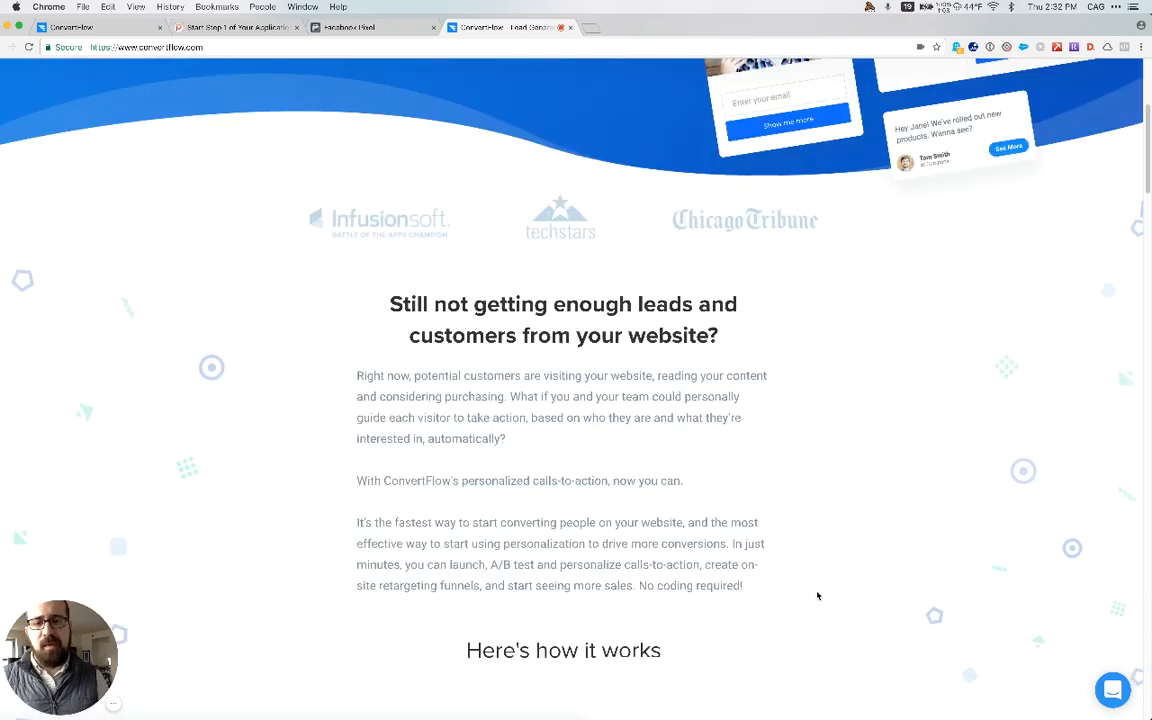
pyautogui.scroll(5, 825, 591)
pyautogui.scroll(-10, 825, 591)
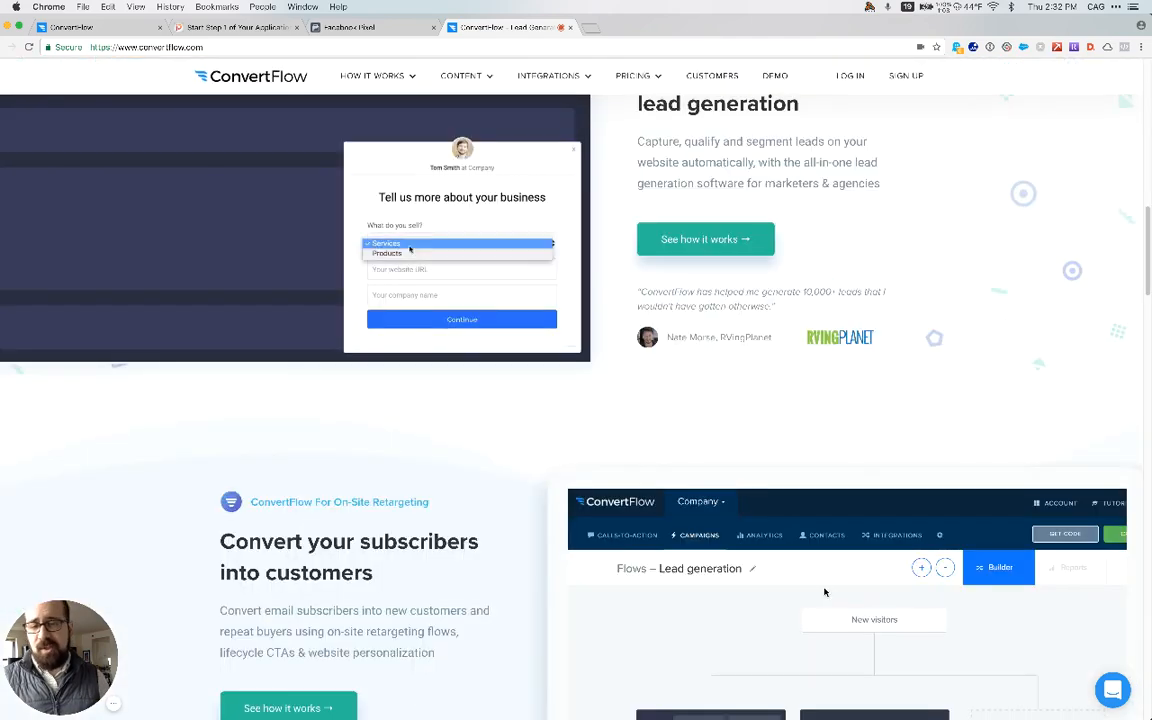
pyautogui.scroll(-5, 826, 592)
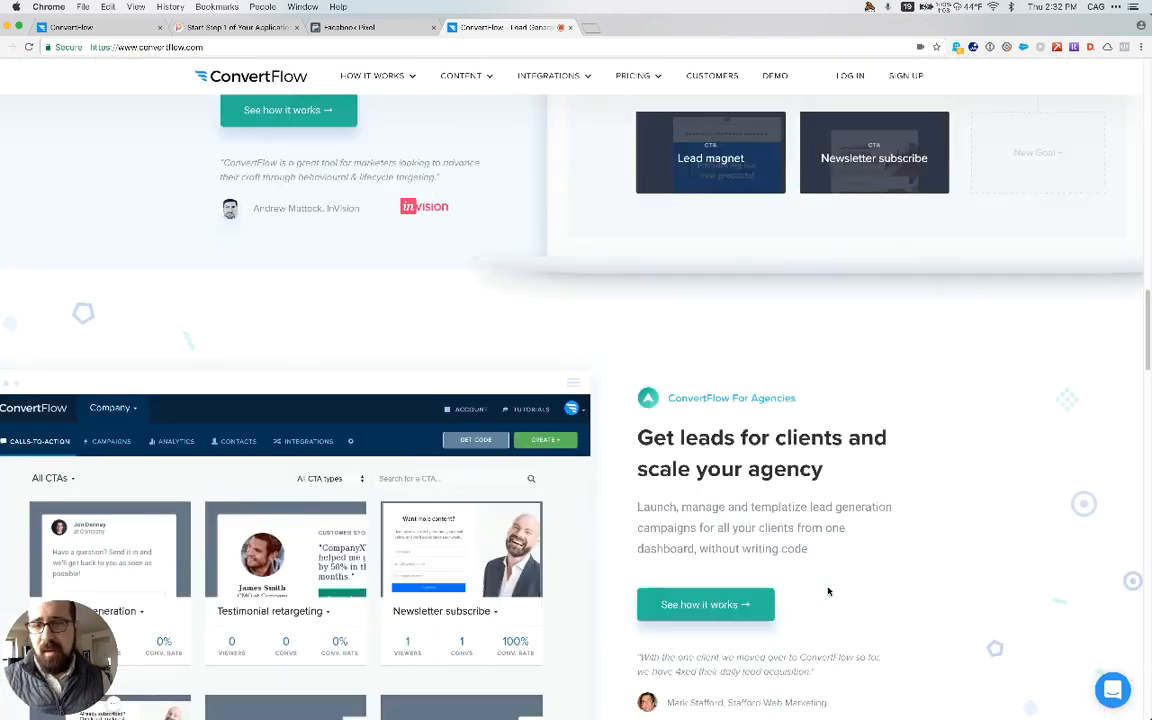
pyautogui.scroll(15, 828, 593)
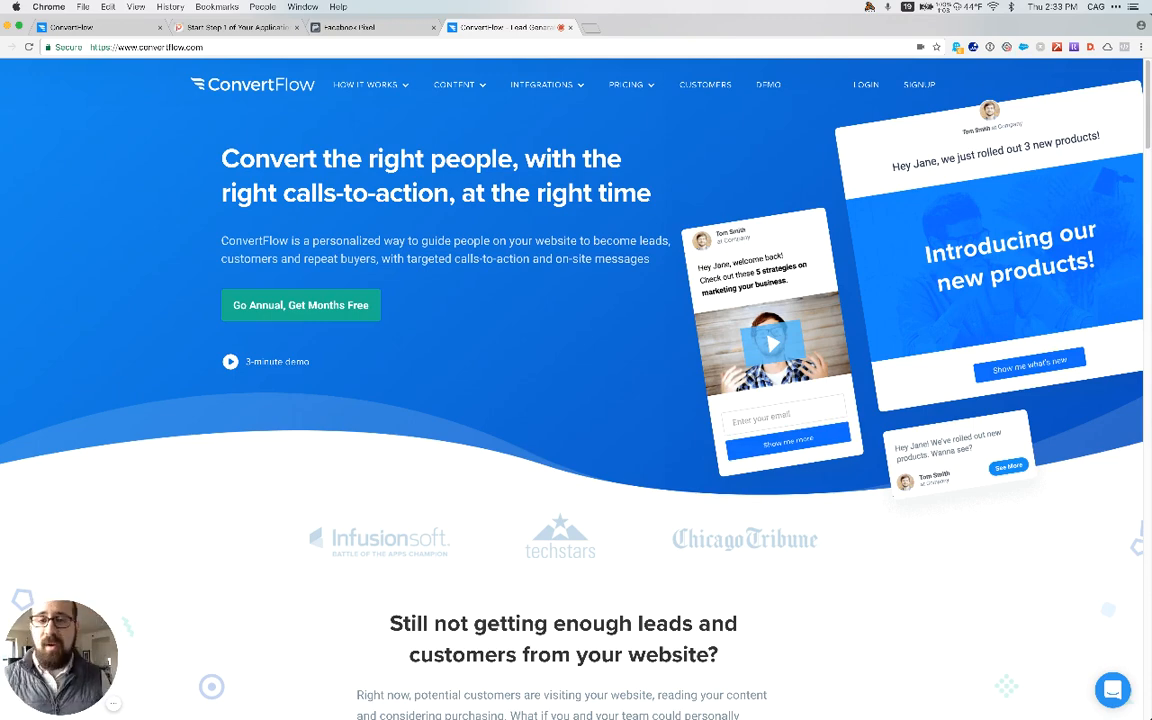
pyautogui.click(351, 28)
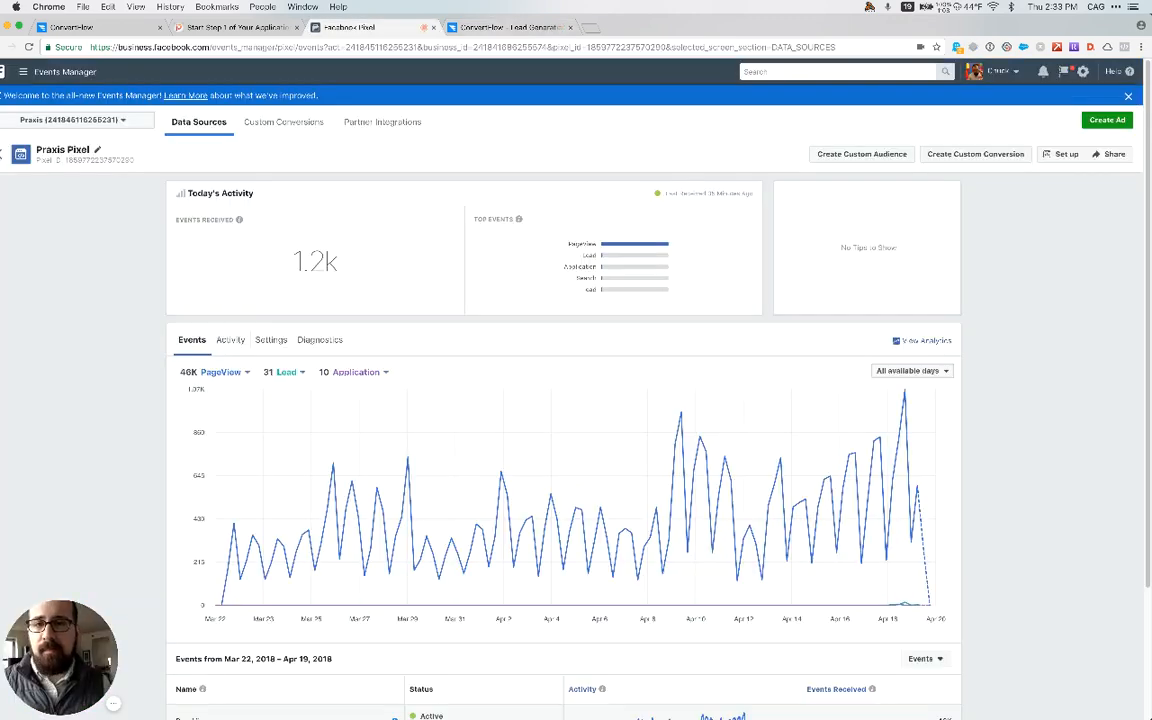
pyautogui.hotkey('ctrl', 'Tab')
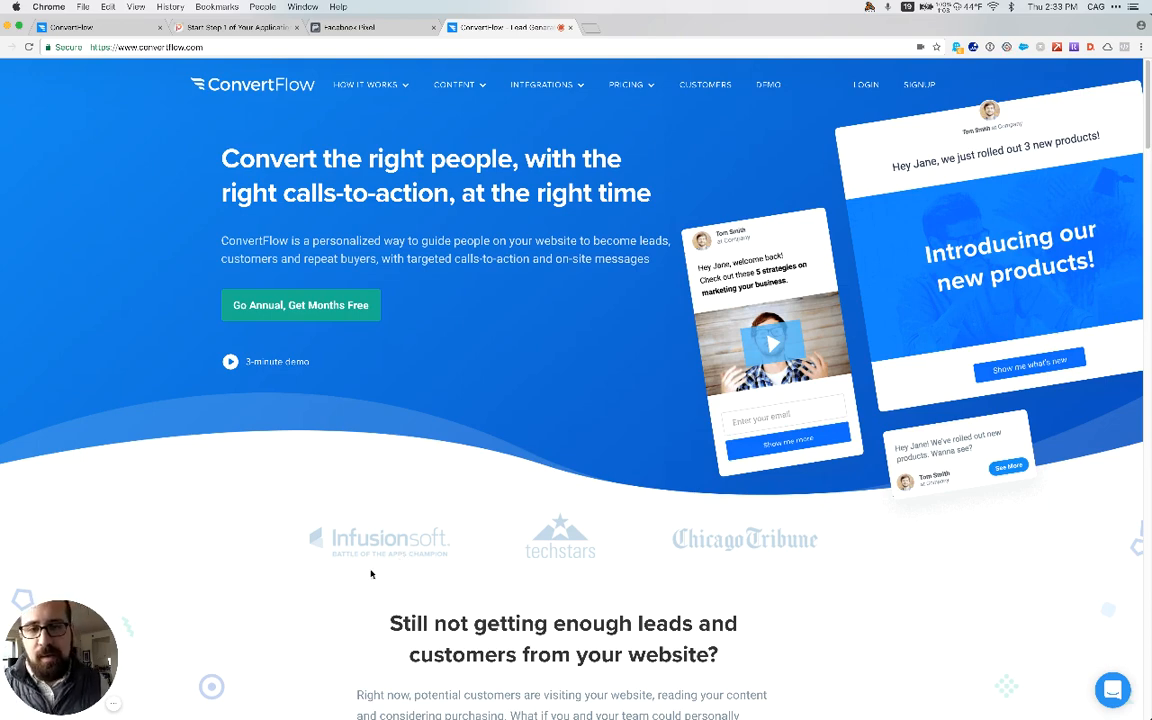
pyautogui.click(113, 703)
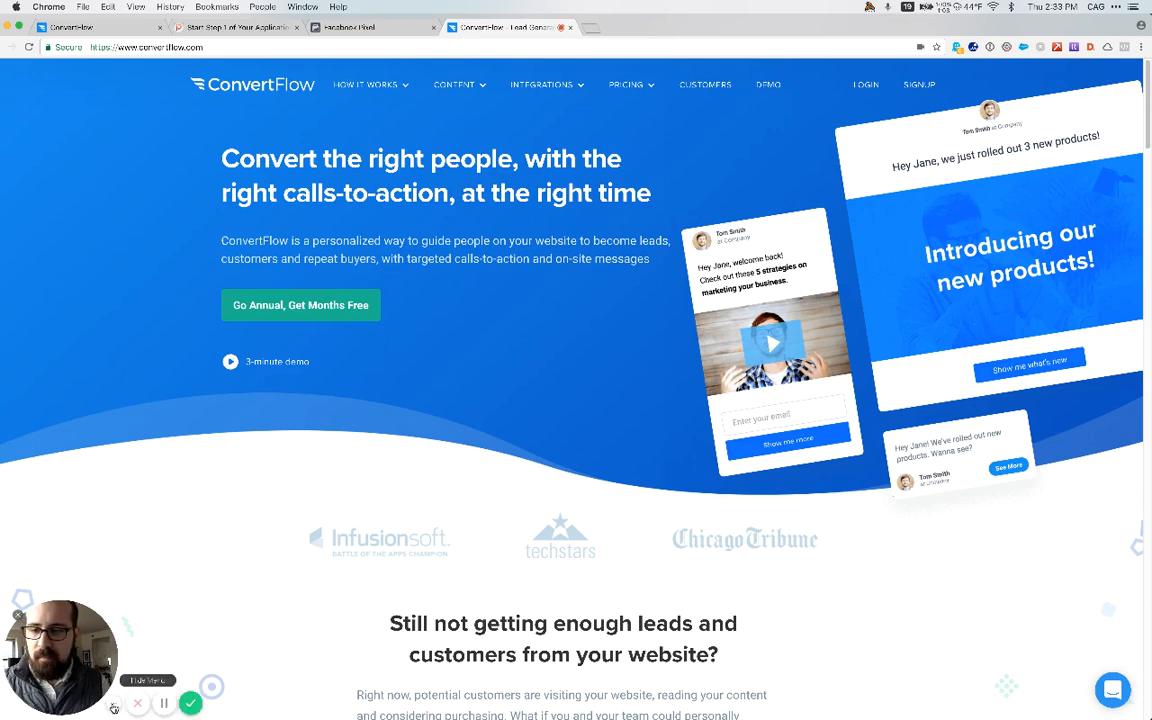